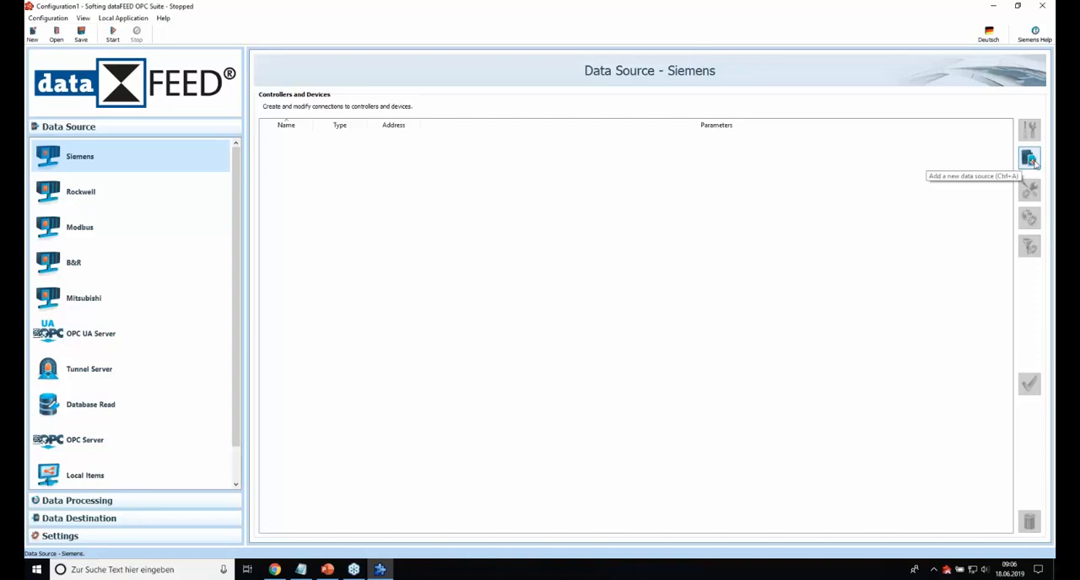
Step: Add a Siemens data source connection named Siemens_1500 using the Siemens S7-2 application protocol
click(1031, 160)
click(503, 231)
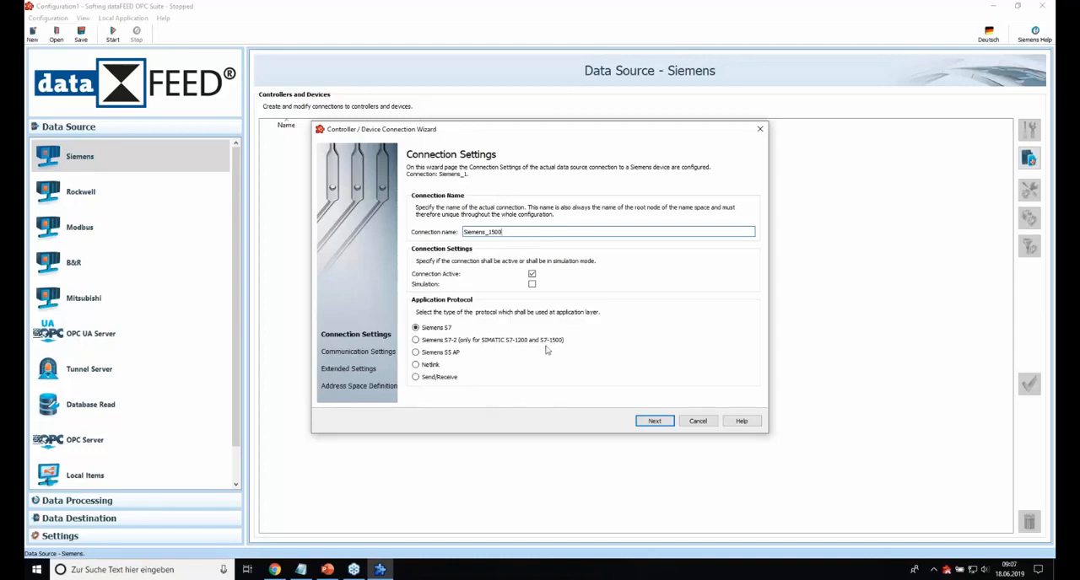
click(415, 341)
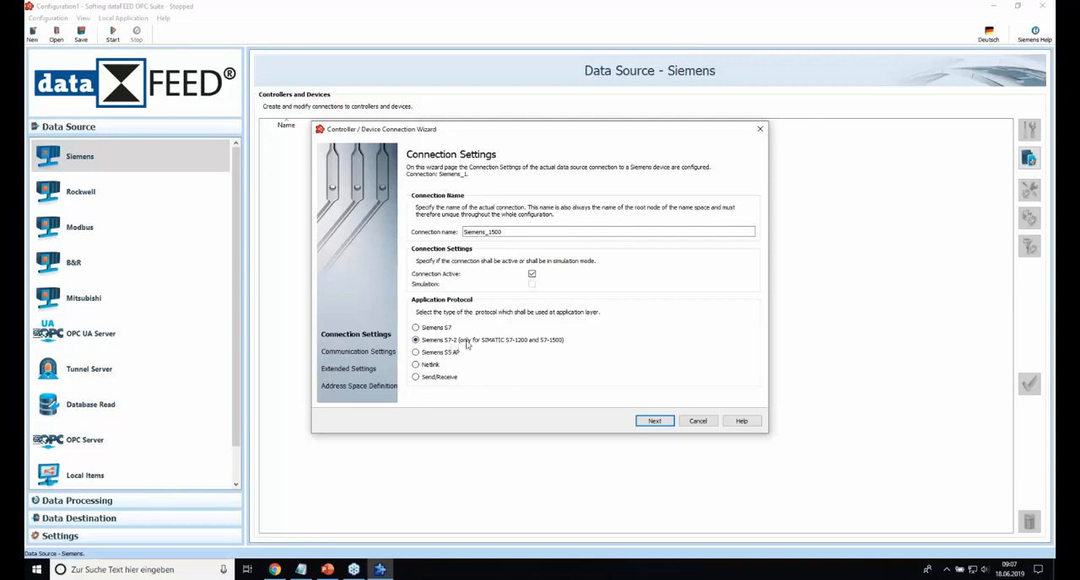
click(655, 420)
Step: Set the connection's destination address to 192.168.25.8 and test the connectivity to the PLC
drag(500, 276, 470, 273)
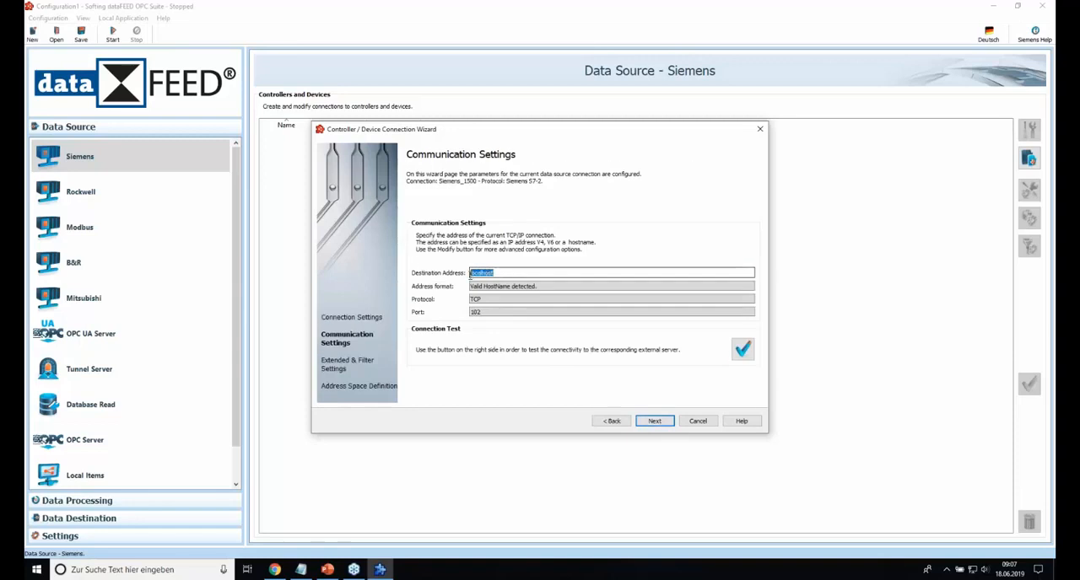
text(192.168.25.8)
click(742, 350)
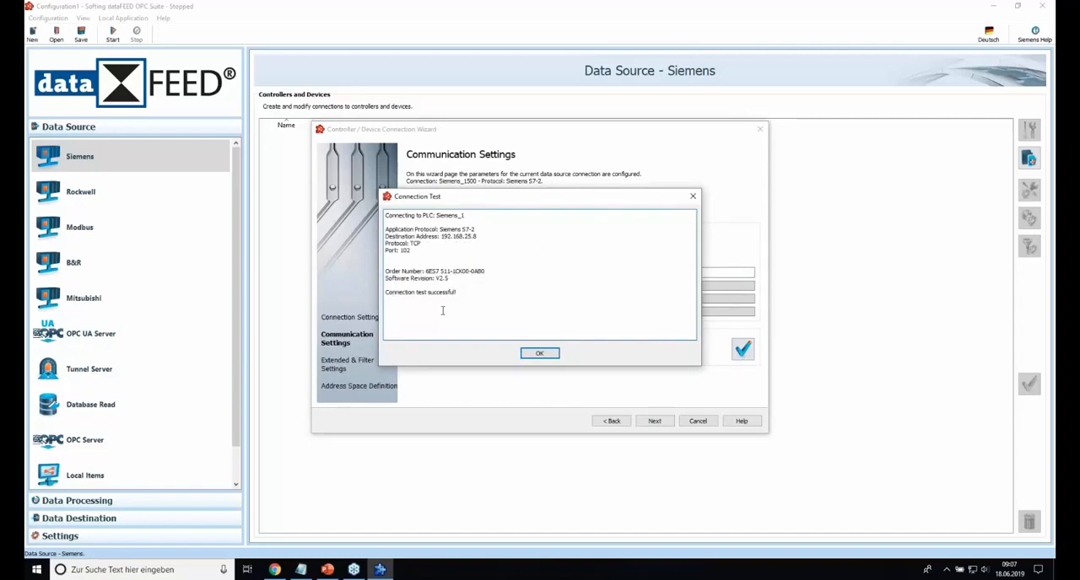
click(539, 354)
click(655, 421)
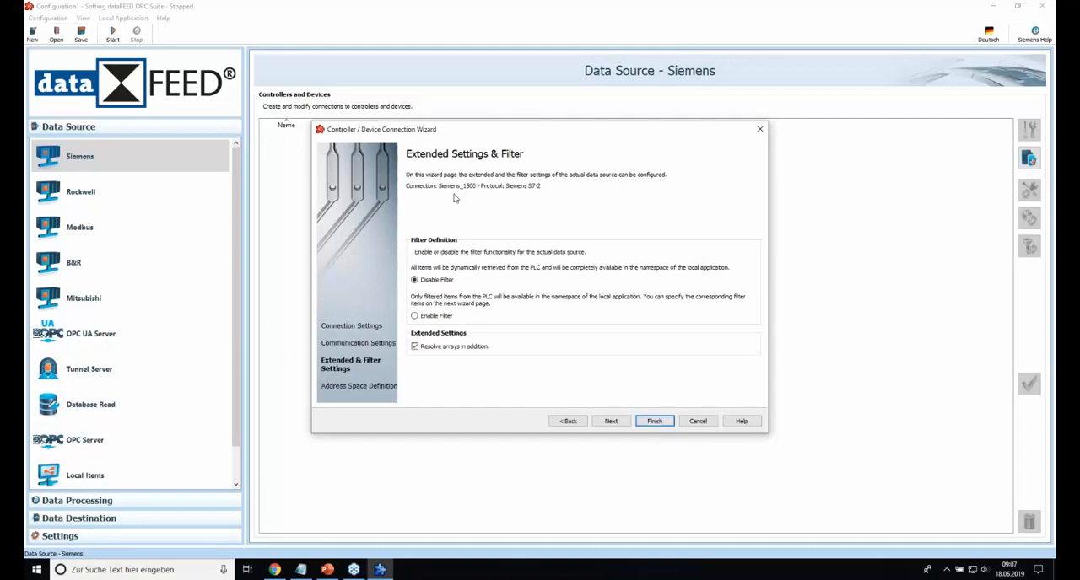
Step: Keep the filter disabled, browse the PLC data blocks down to the sawtooth item, and finish the connection wizard
click(612, 421)
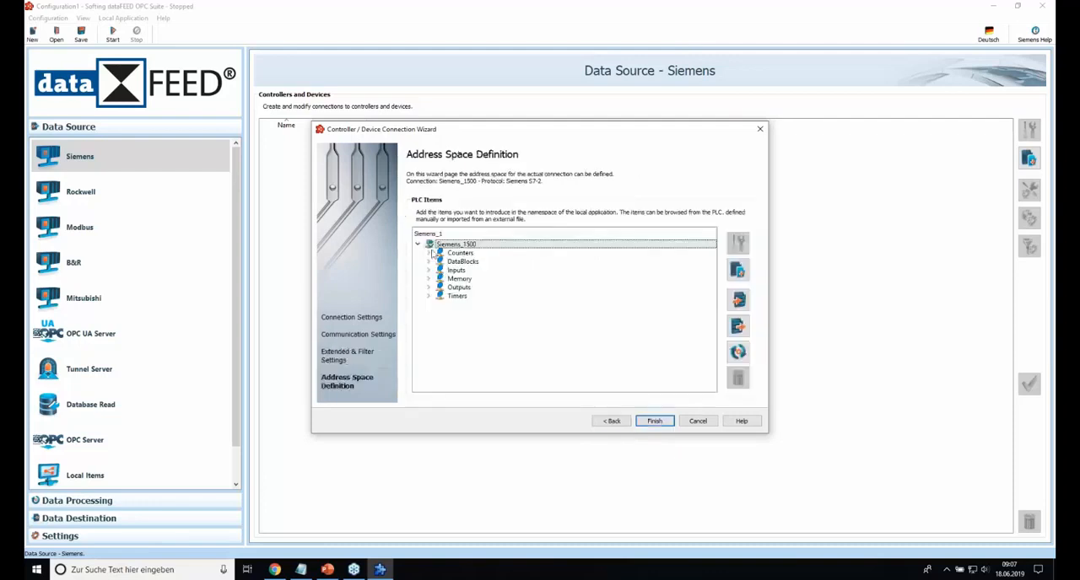
click(428, 262)
scroll(450, 272, down, 3)
scroll(450, 276, up, 3)
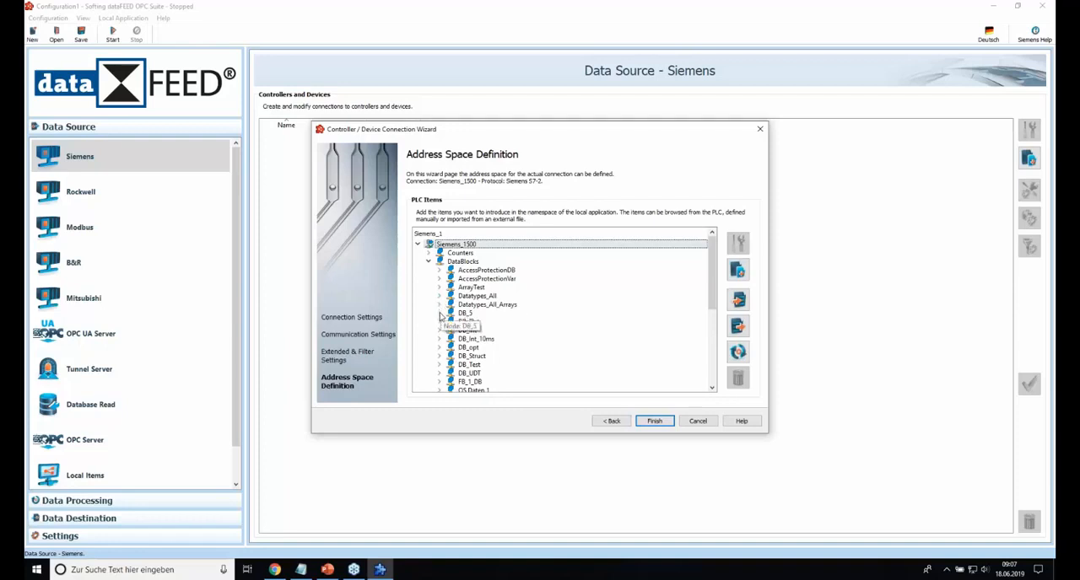
click(439, 313)
scroll(440, 314, down, 1)
click(487, 305)
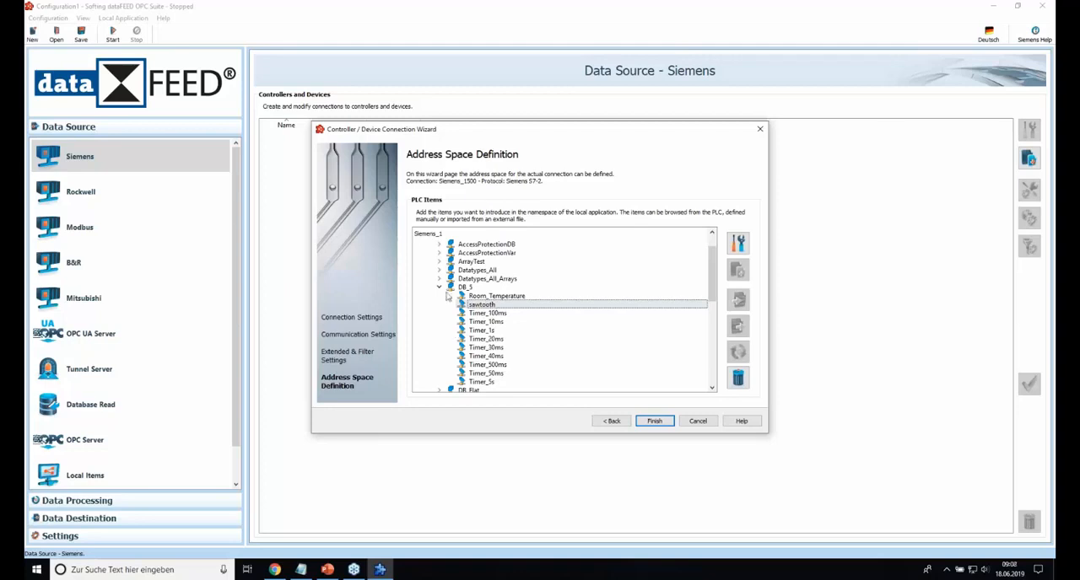
click(438, 288)
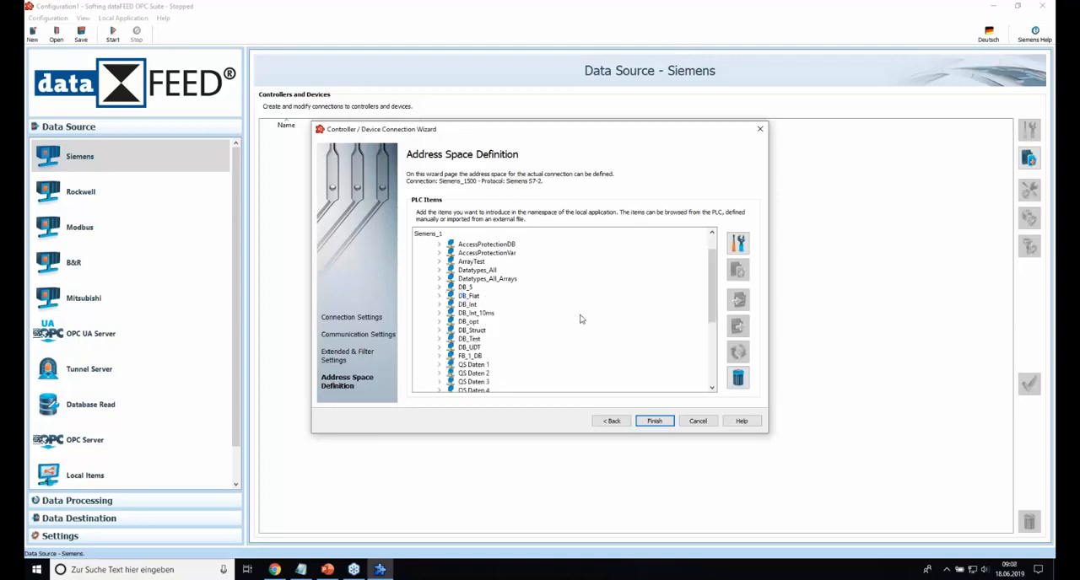
click(657, 422)
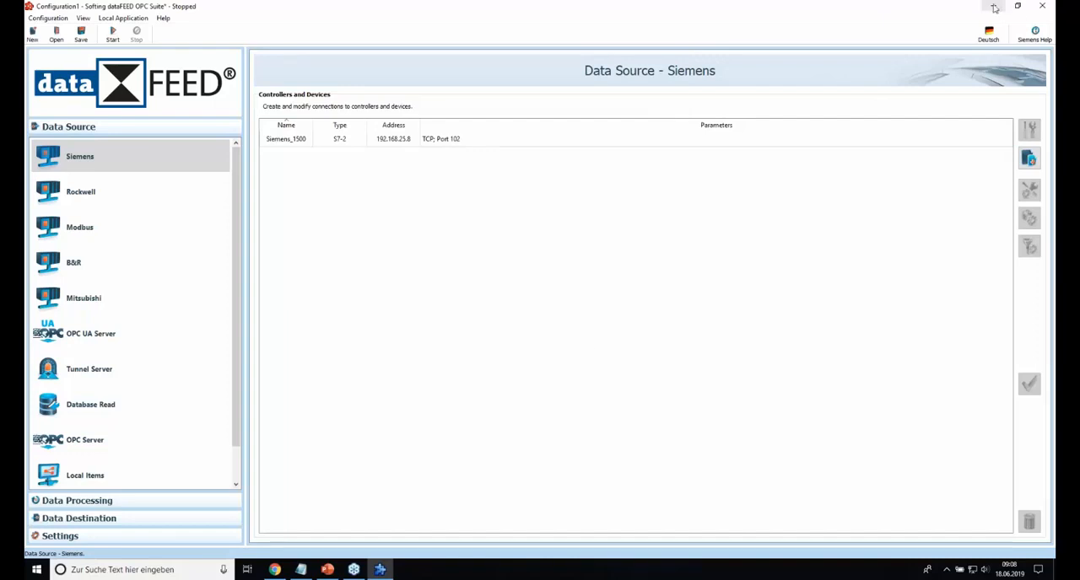
Step: Switch to IBM Watson IoT Platform in Chrome, log in with the IBMid and account password, and open the organization's dashboard
click(994, 7)
click(275, 570)
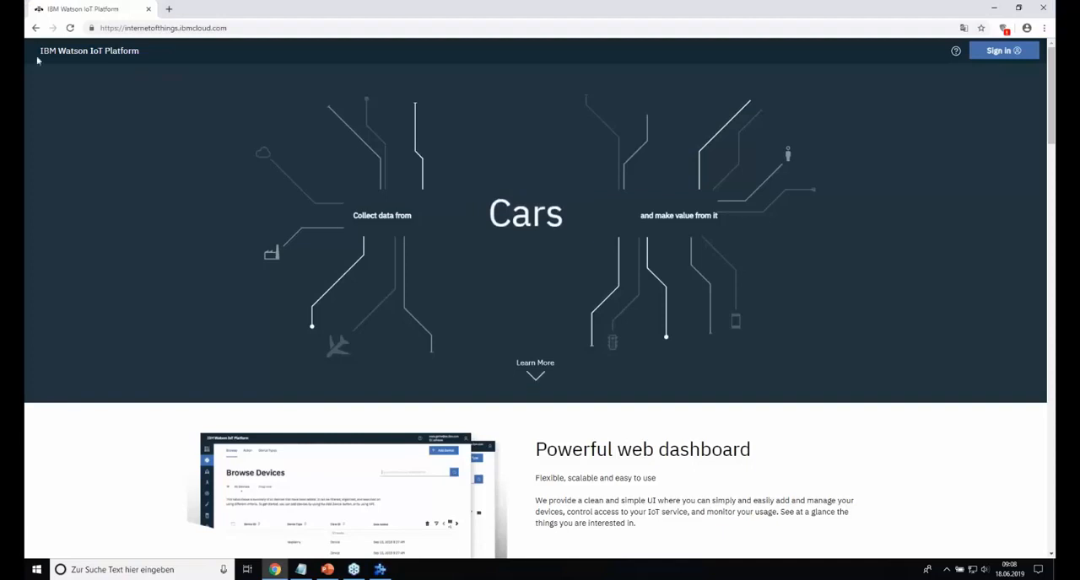
click(1008, 53)
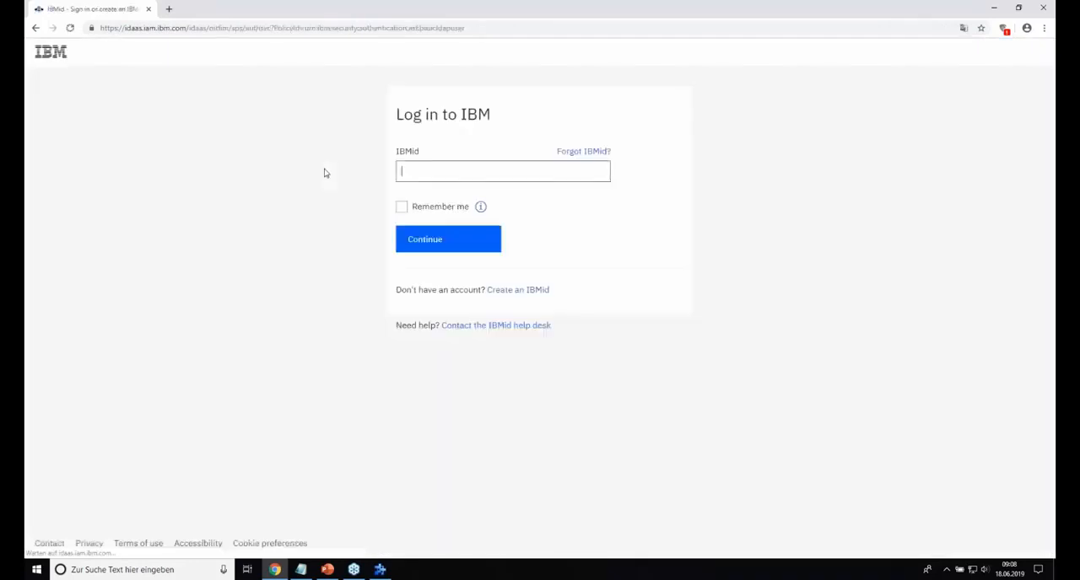
text(a)
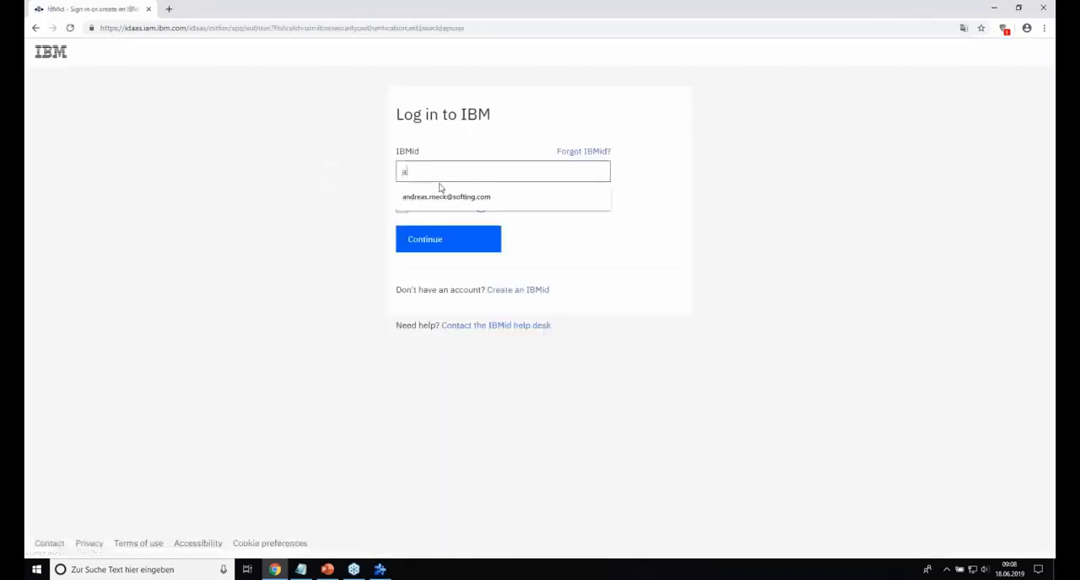
click(430, 197)
click(433, 244)
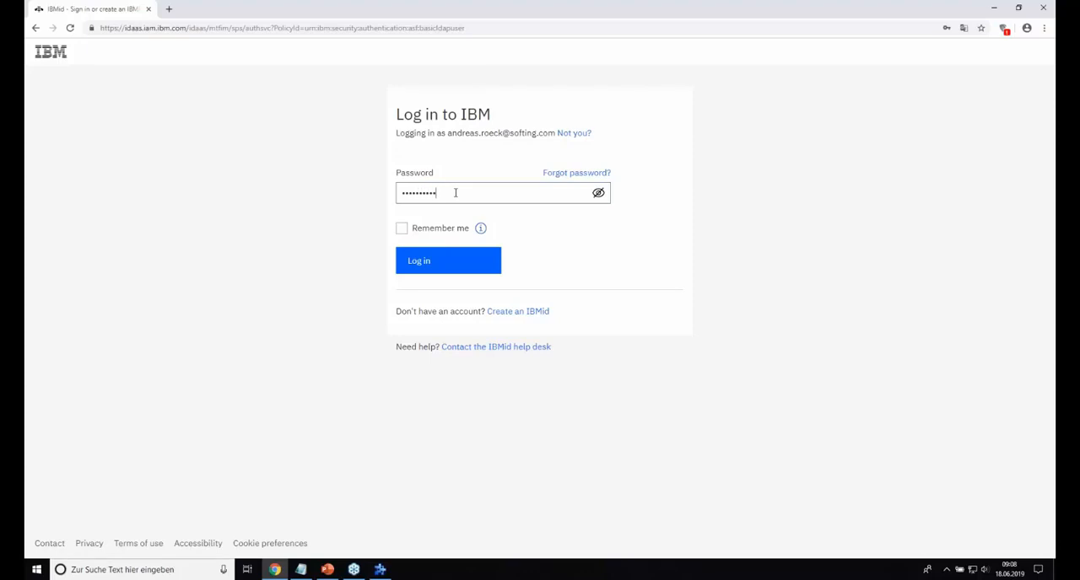
click(458, 260)
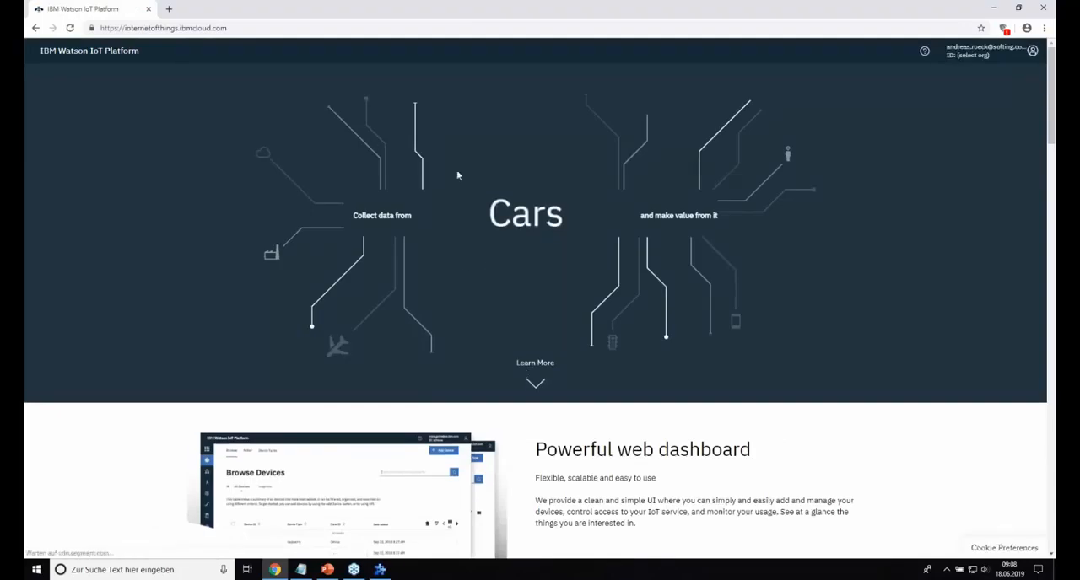
click(982, 54)
click(933, 81)
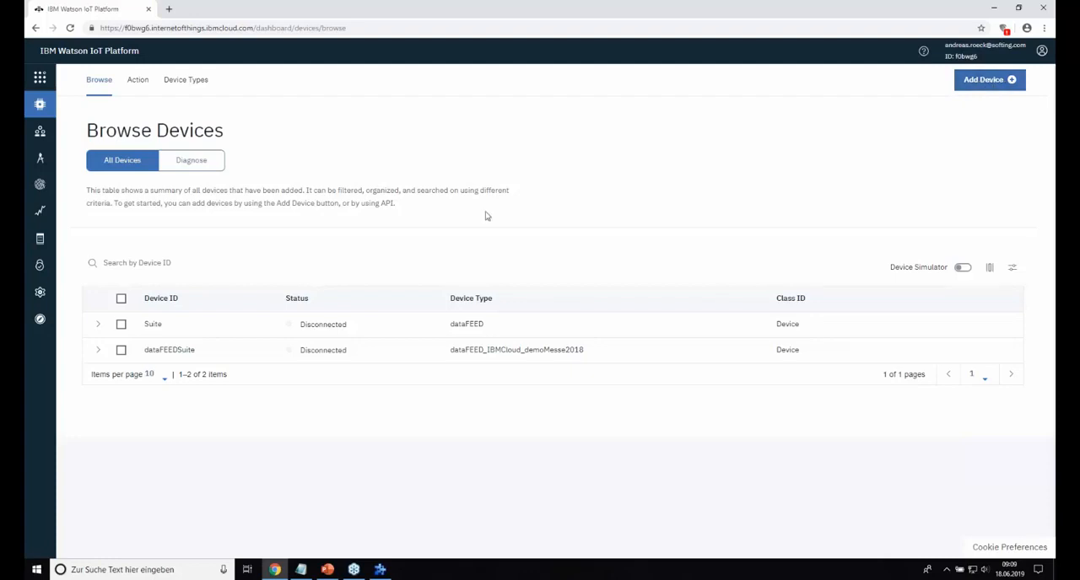
Step: Start adding a device with the new device type PLC and the device ID Siemens
click(979, 82)
click(343, 243)
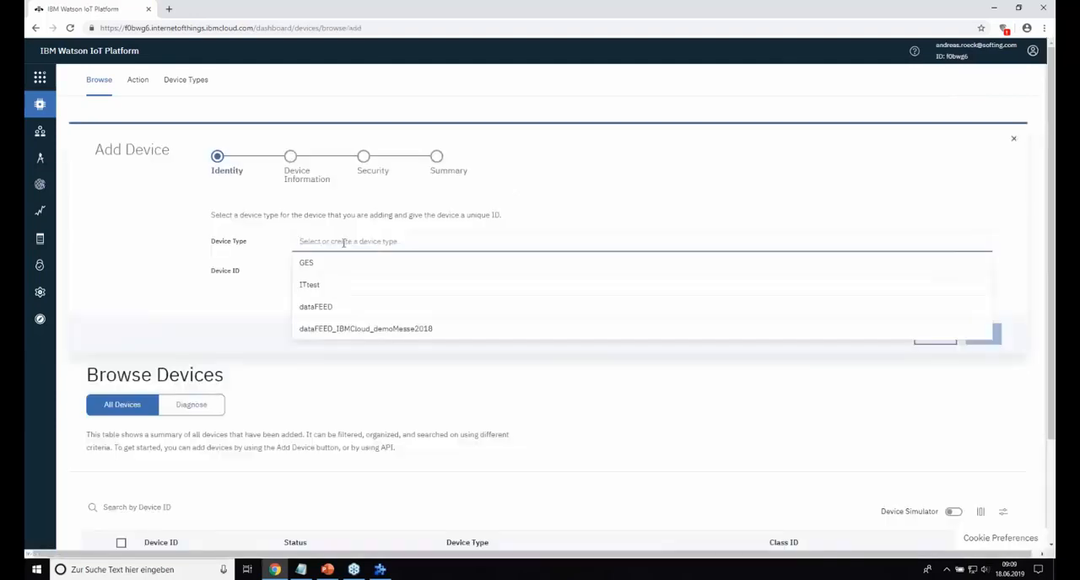
text(PLC)
click(277, 289)
click(330, 268)
text(Siemens)
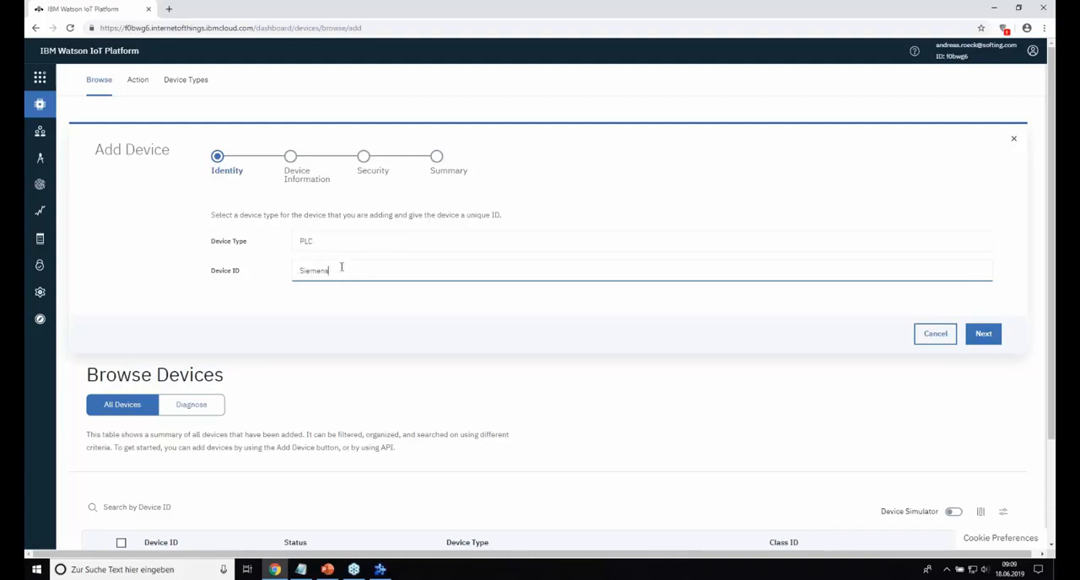
click(331, 240)
click(264, 284)
click(984, 334)
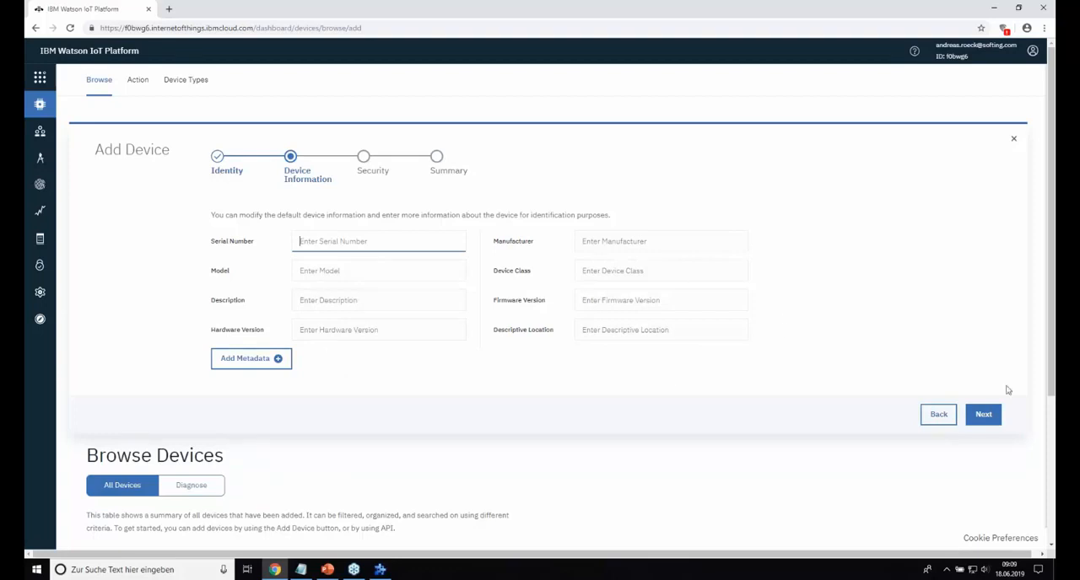
Step: Leave the device information blank, keep the auto-generated authentication token option, and finish registering the device
click(984, 418)
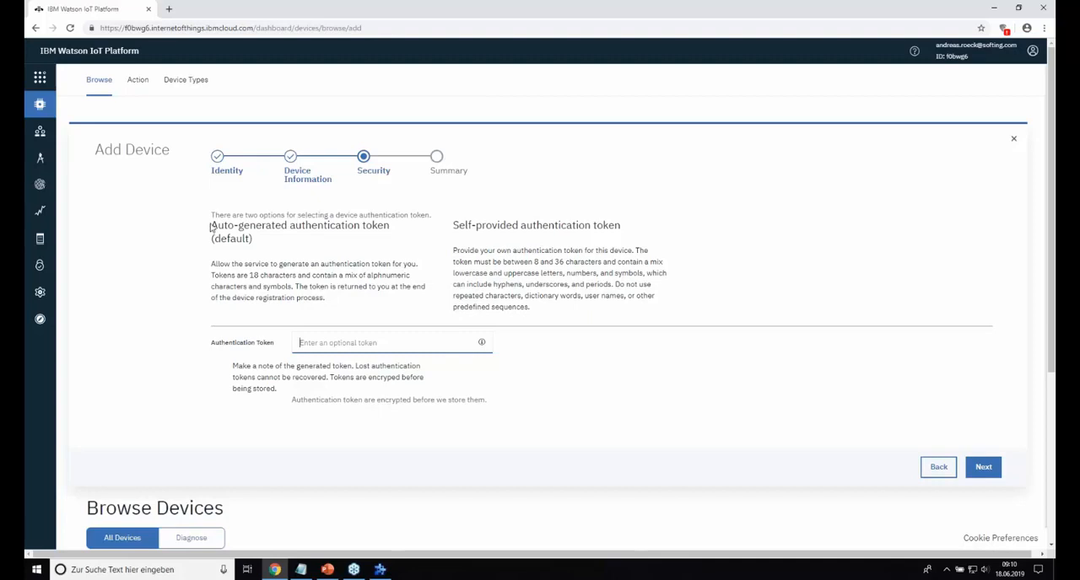
drag(221, 226, 328, 298)
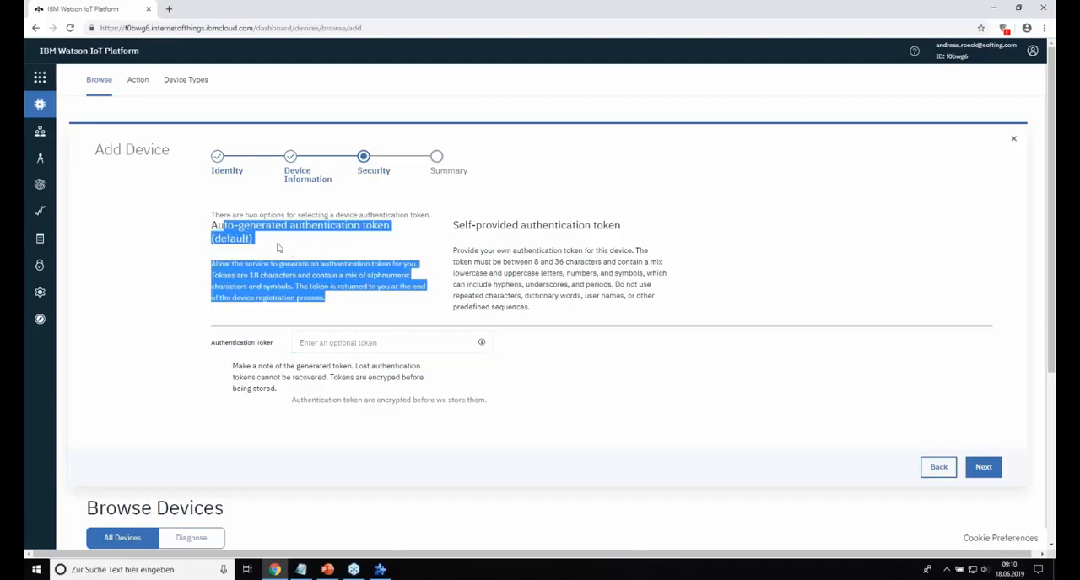
click(371, 261)
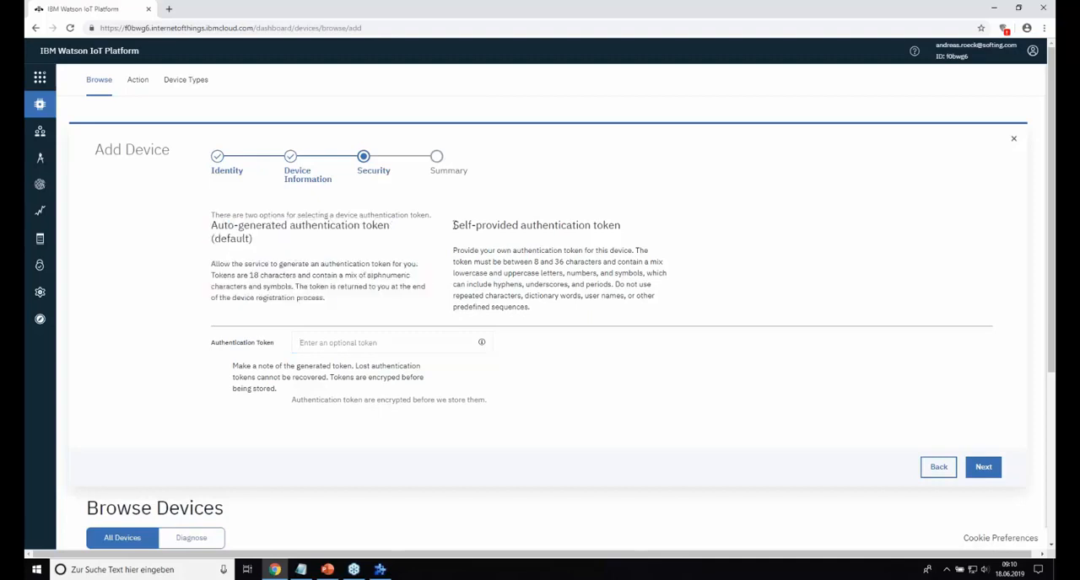
drag(454, 225, 622, 226)
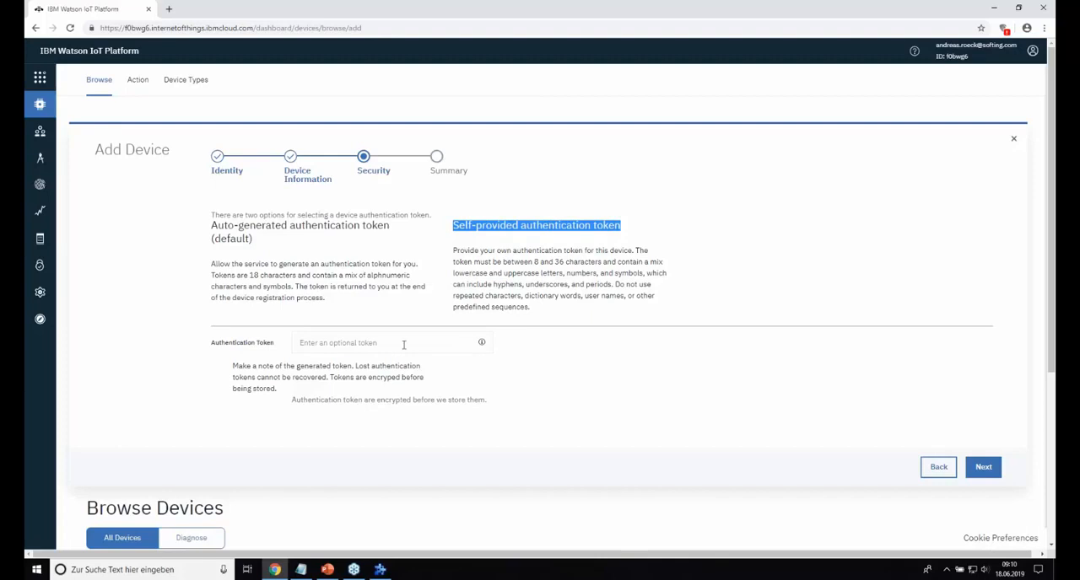
click(337, 246)
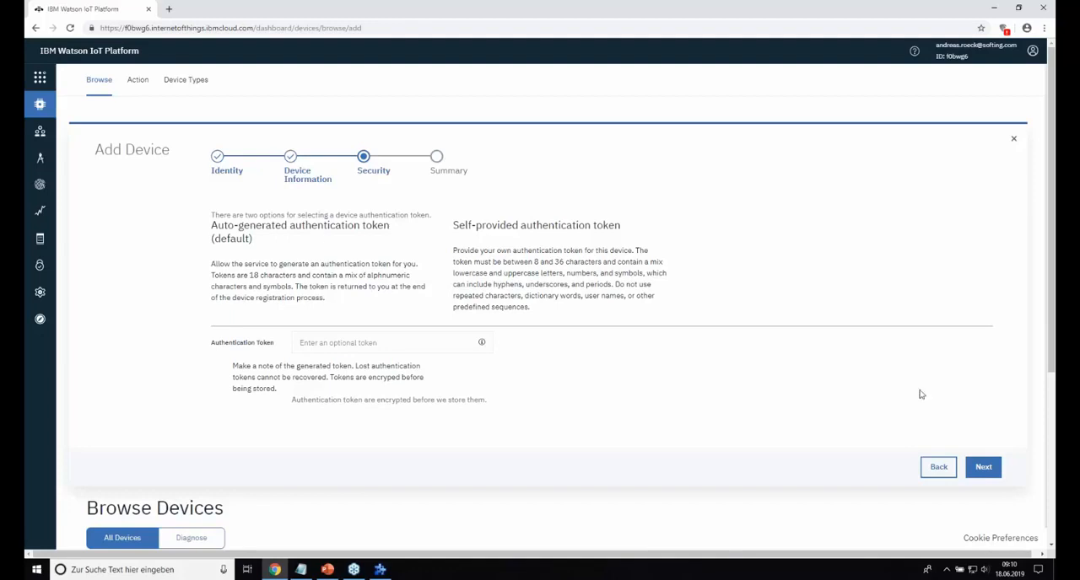
click(983, 468)
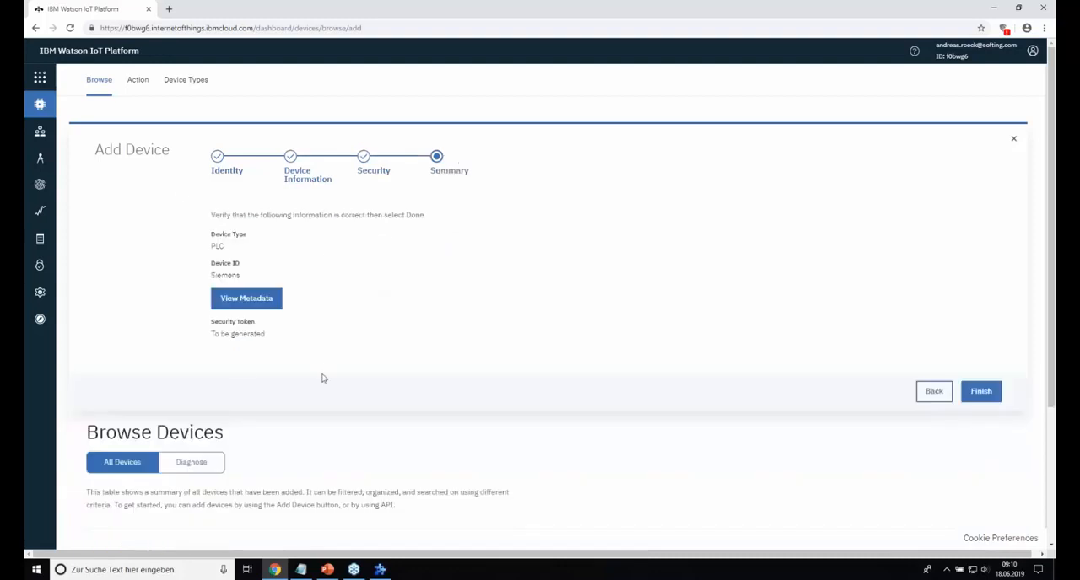
click(983, 393)
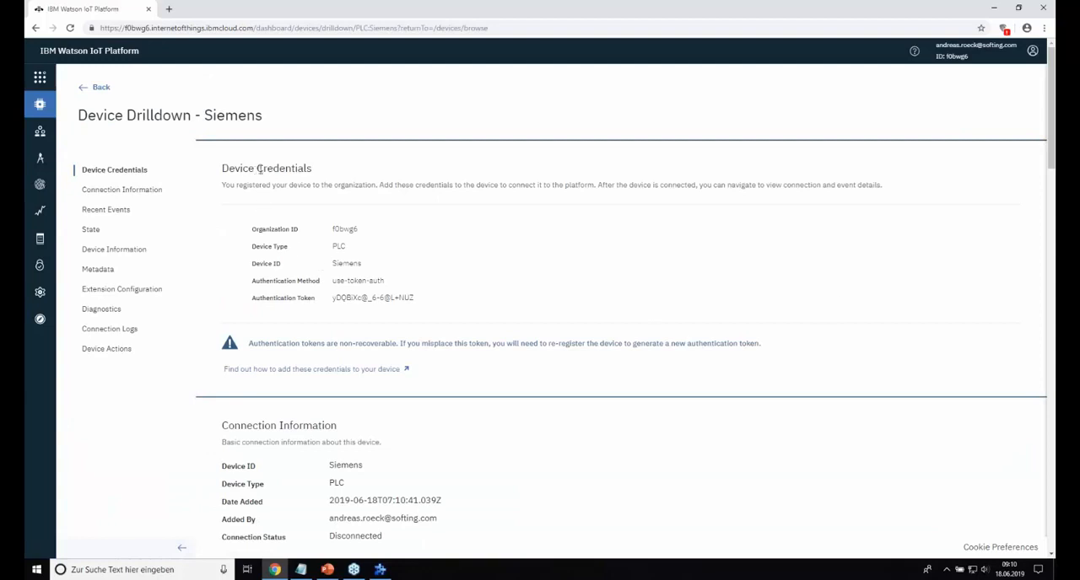
Step: Copy the device credentials, including the authentication token, and paste them below the asterisk line in Webinar IBM.txt in Notepad
drag(249, 232, 424, 309)
key(ctrl+c)
click(256, 231)
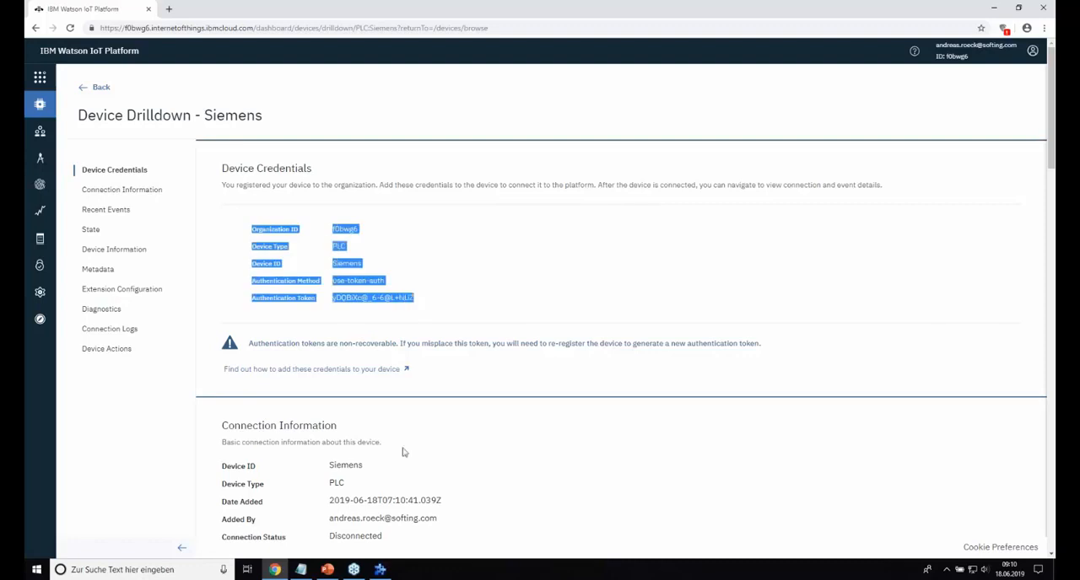
click(301, 569)
click(760, 154)
click(94, 145)
click(416, 106)
key(Return)
key(Return)
key(ctrl+v)
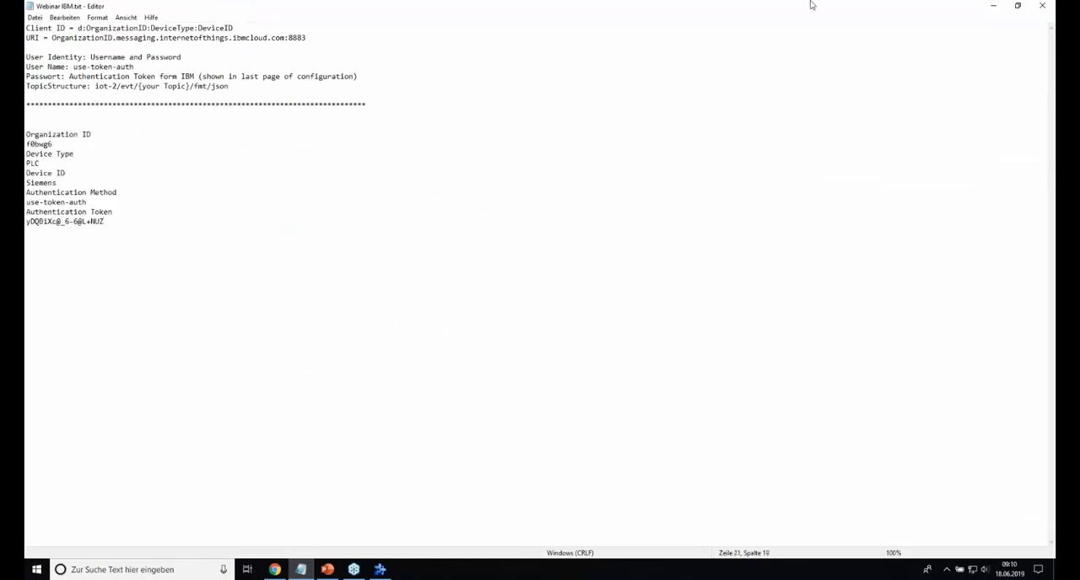
Step: Separate the pasted credential entries with blank lines between each label and value pair
key(Return)
key(Return)
click(73, 207)
key(Return)
click(90, 231)
key(Return)
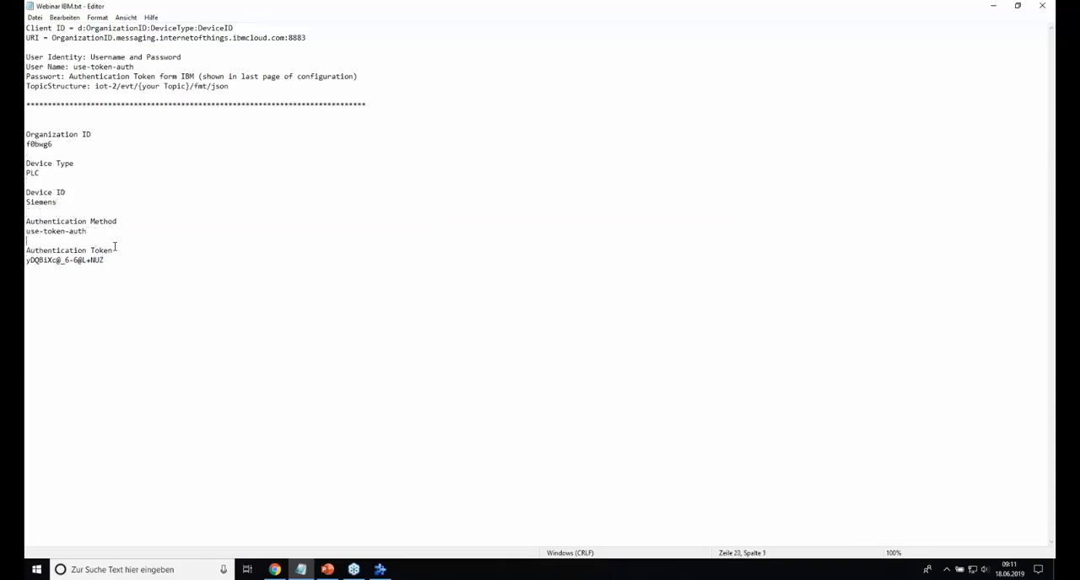
Step: Review the device type, device ID and authentication method in the text file, and select the authentication token value
click(993, 6)
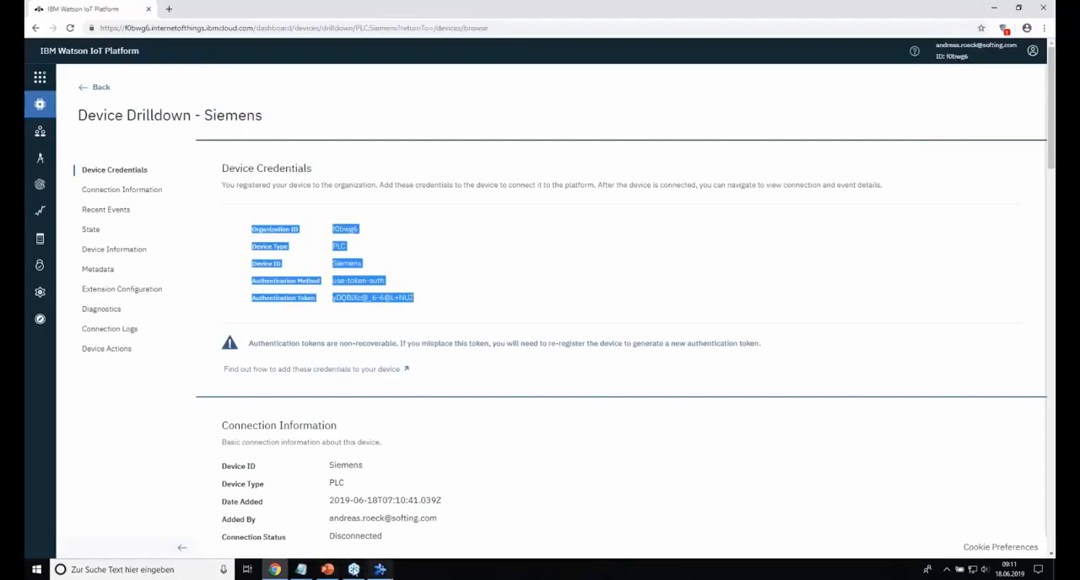
click(302, 570)
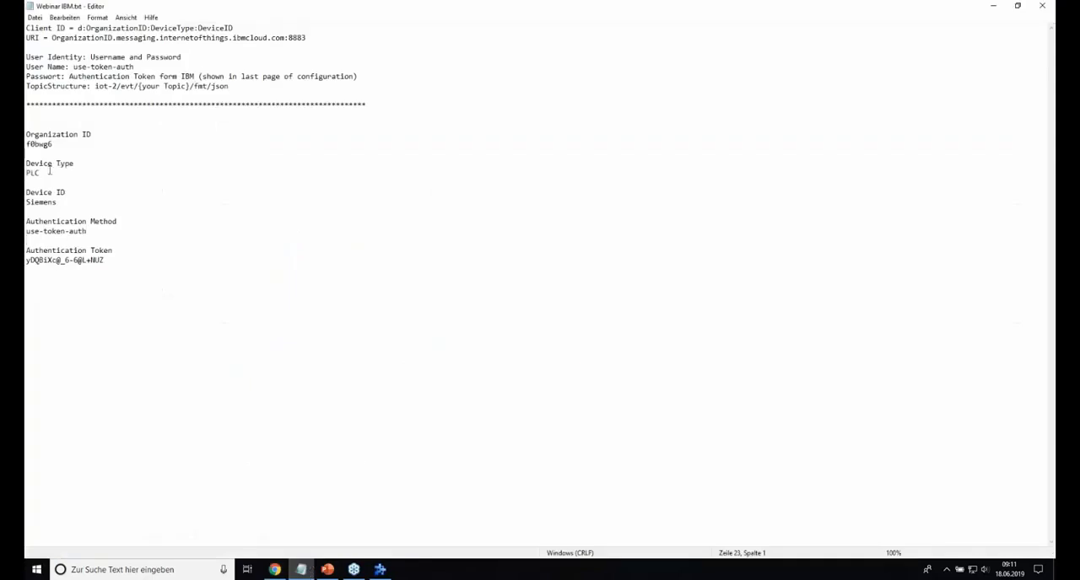
drag(44, 176, 27, 203)
drag(89, 232, 27, 232)
drag(104, 261, 28, 264)
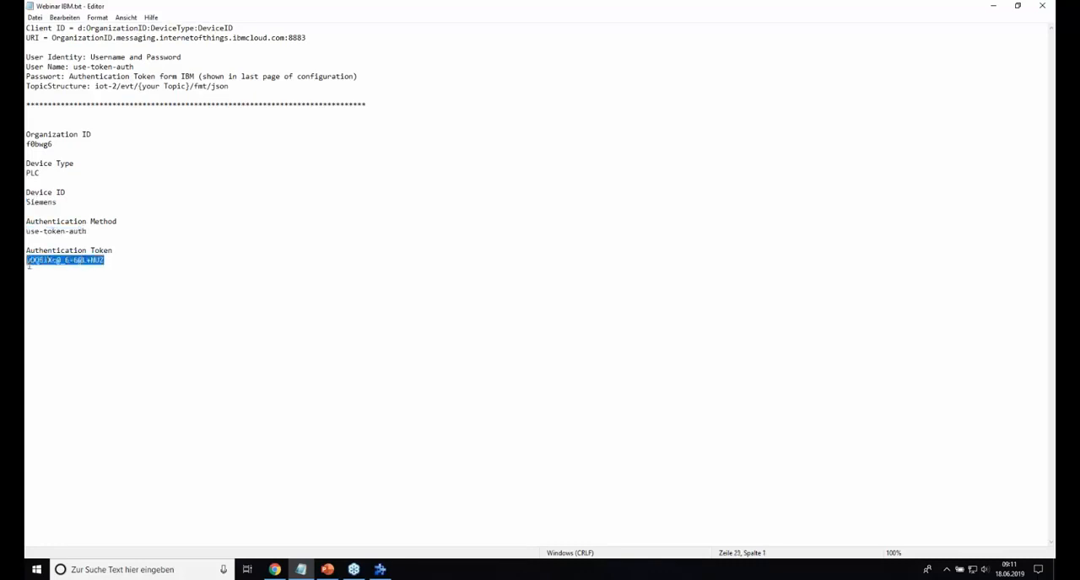
click(91, 261)
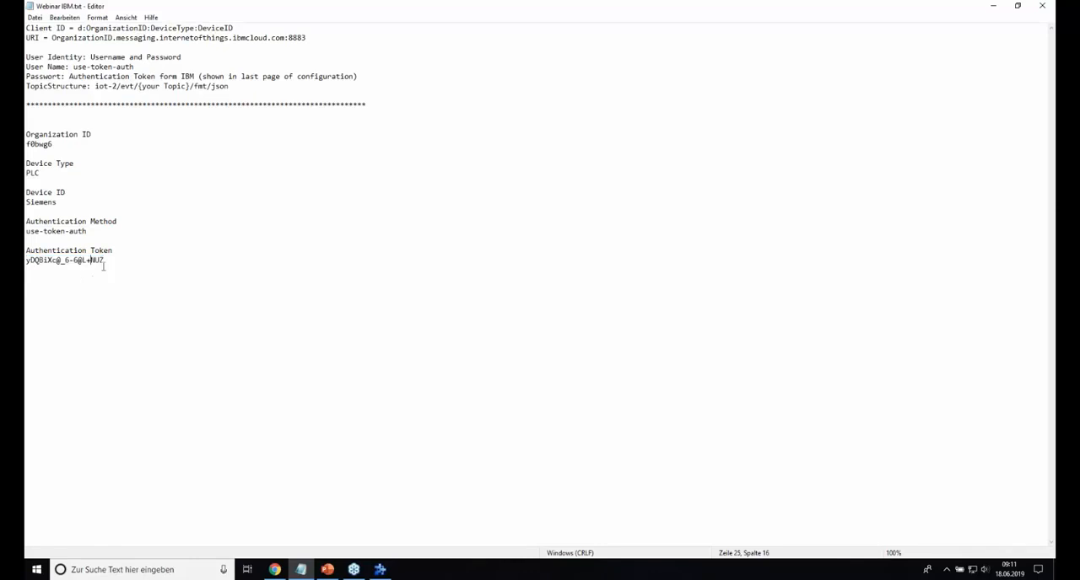
drag(105, 266, 27, 264)
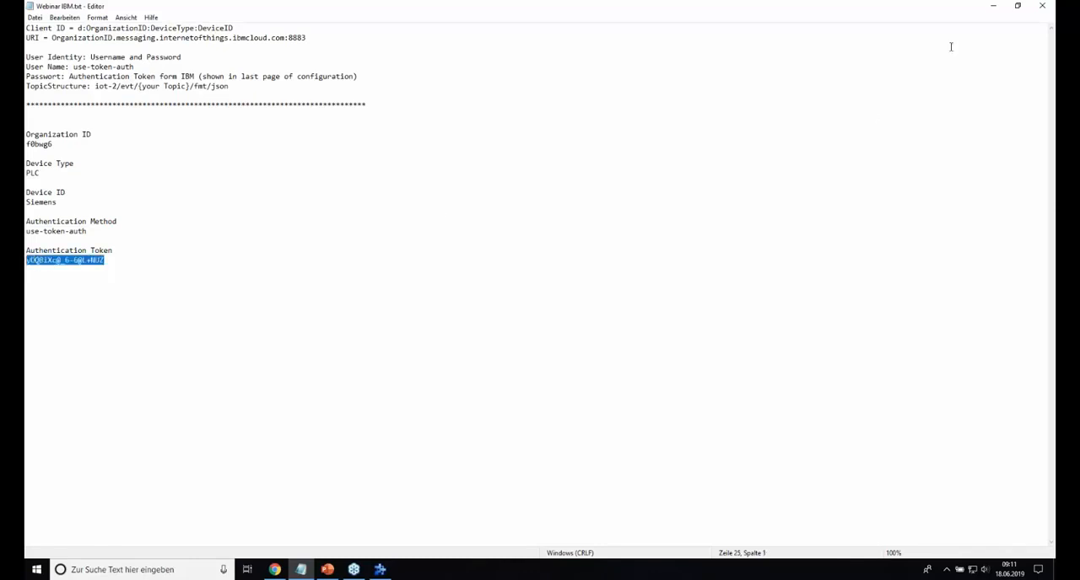
Step: Switch to Softing dataFEED OPC Suite and start a new MQTT Broker connection as a data destination
click(995, 7)
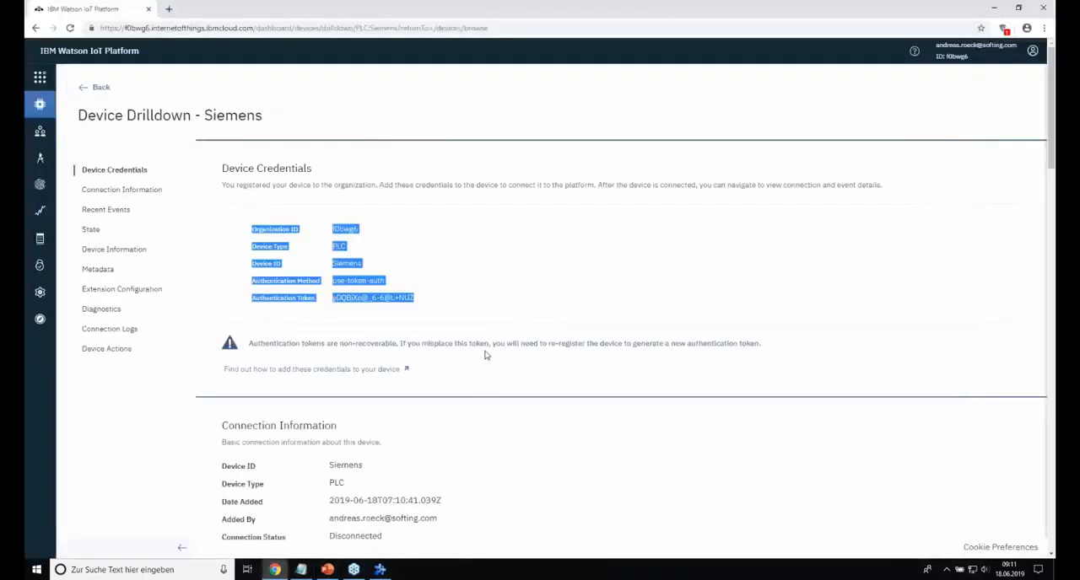
mouse_move(381, 571)
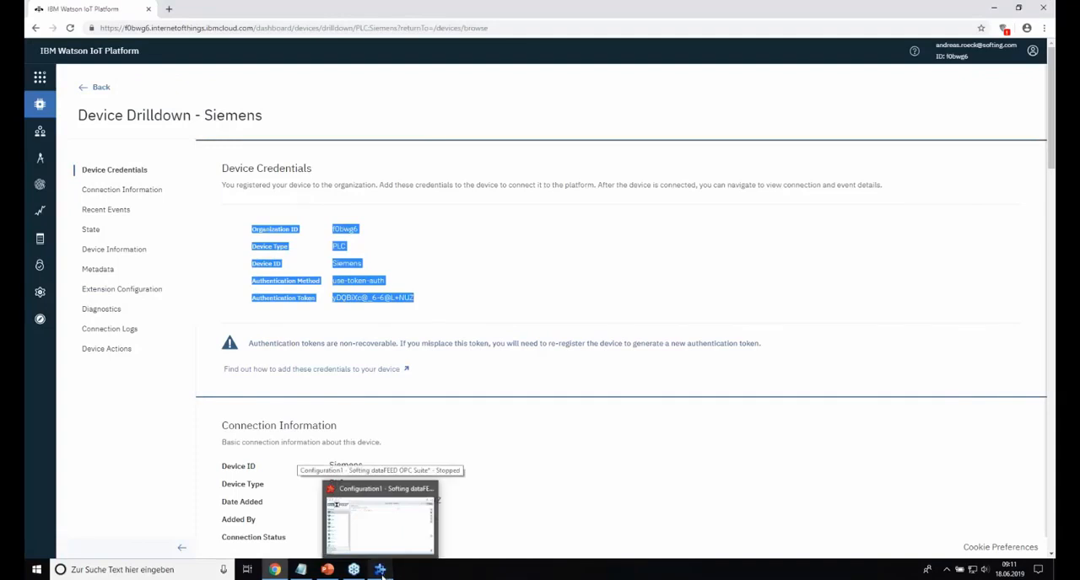
click(382, 571)
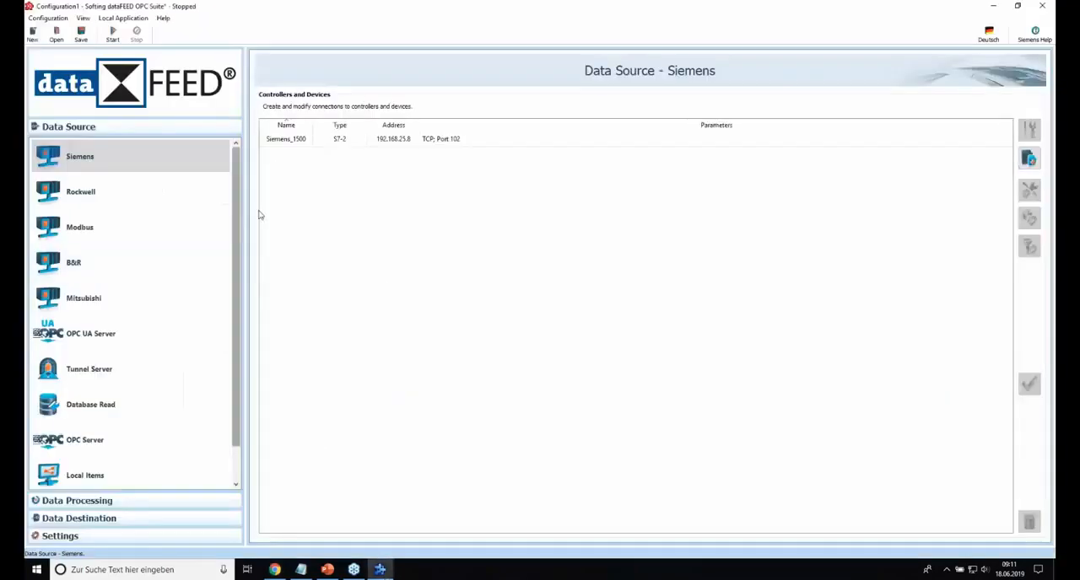
click(90, 162)
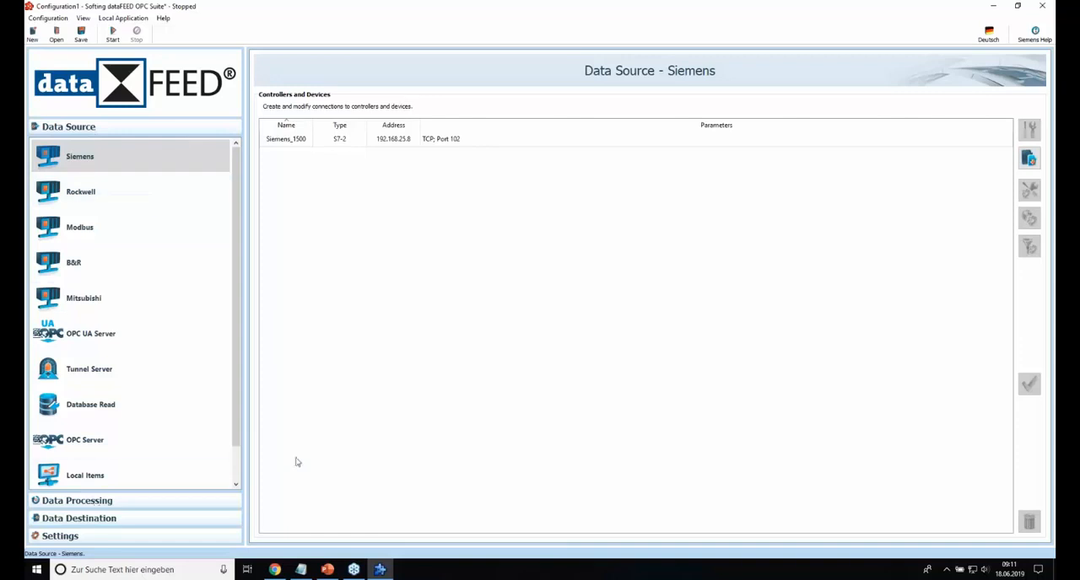
click(80, 518)
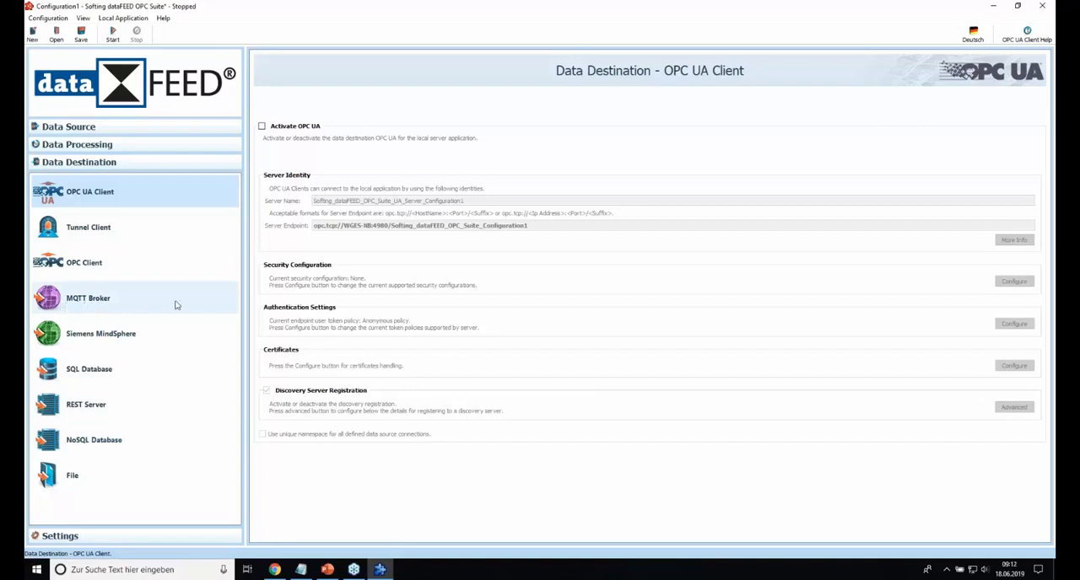
click(79, 309)
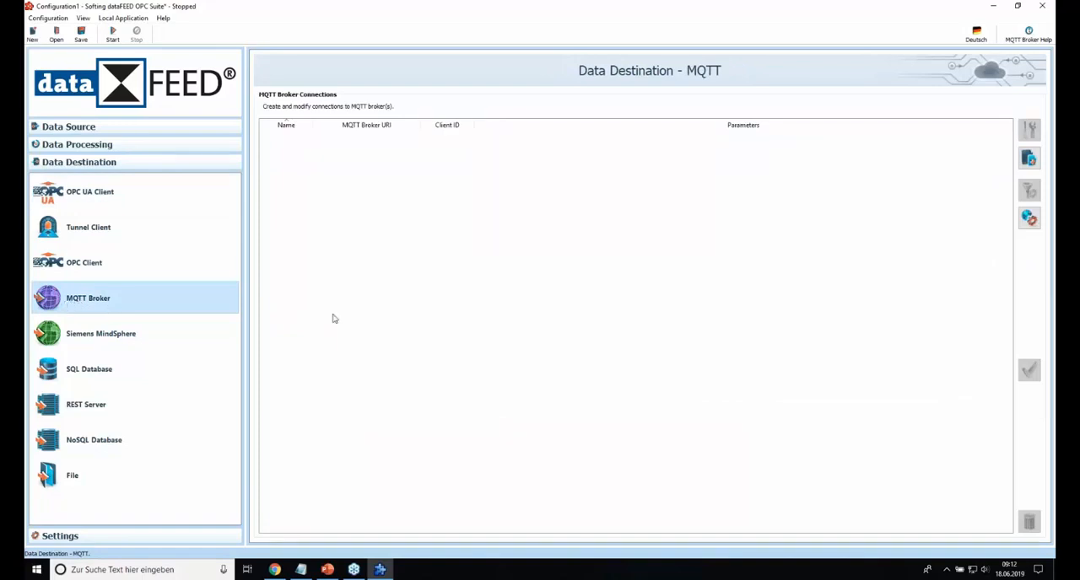
click(1028, 157)
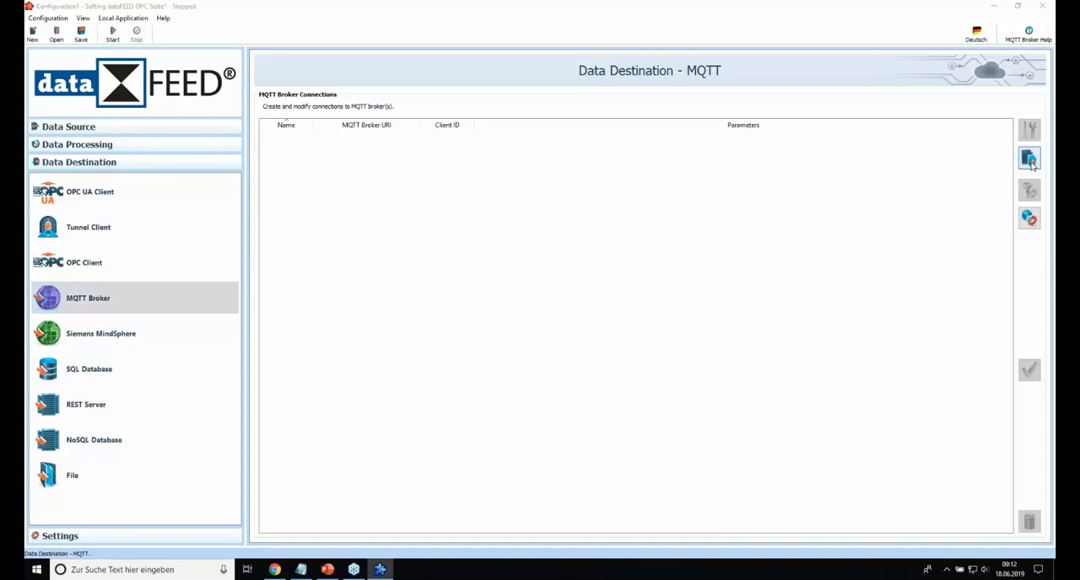
Step: Name the MQTT broker connection MQTT_IBM and clear the generated client ID
click(559, 273)
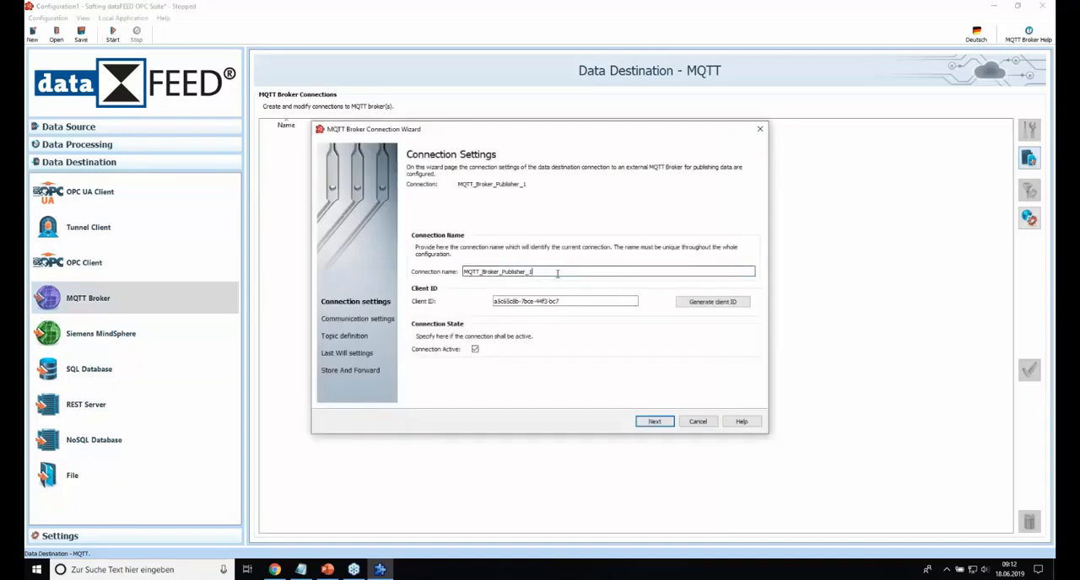
drag(531, 272, 481, 272)
text(IBM)
drag(635, 301, 464, 302)
key(Delete)
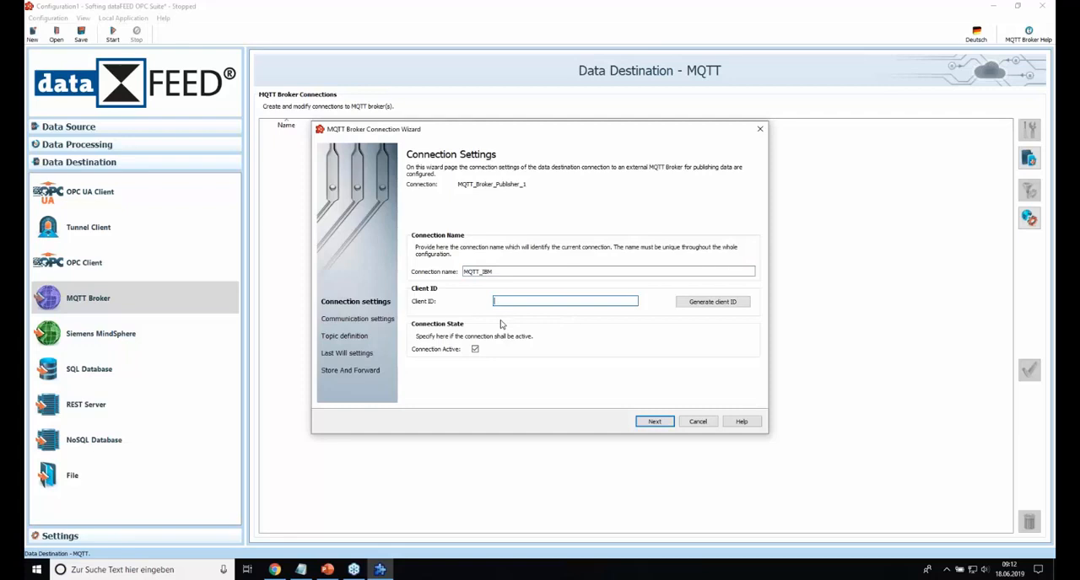
Step: In Webinar IBM.txt in Notepad, check the client ID format and begin it below the token with "d:", the organization ID and a colon
click(300, 570)
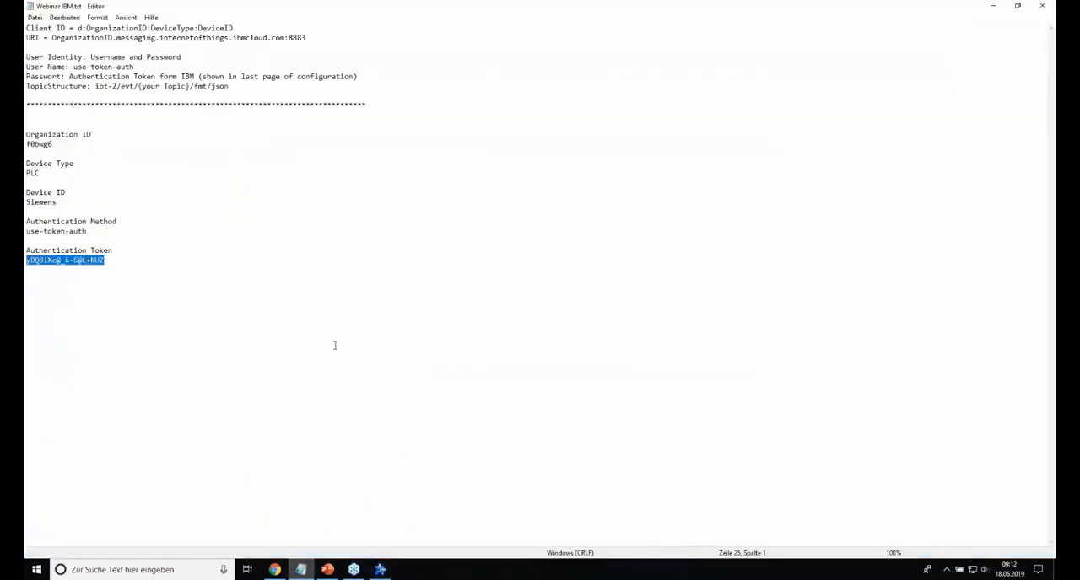
click(120, 264)
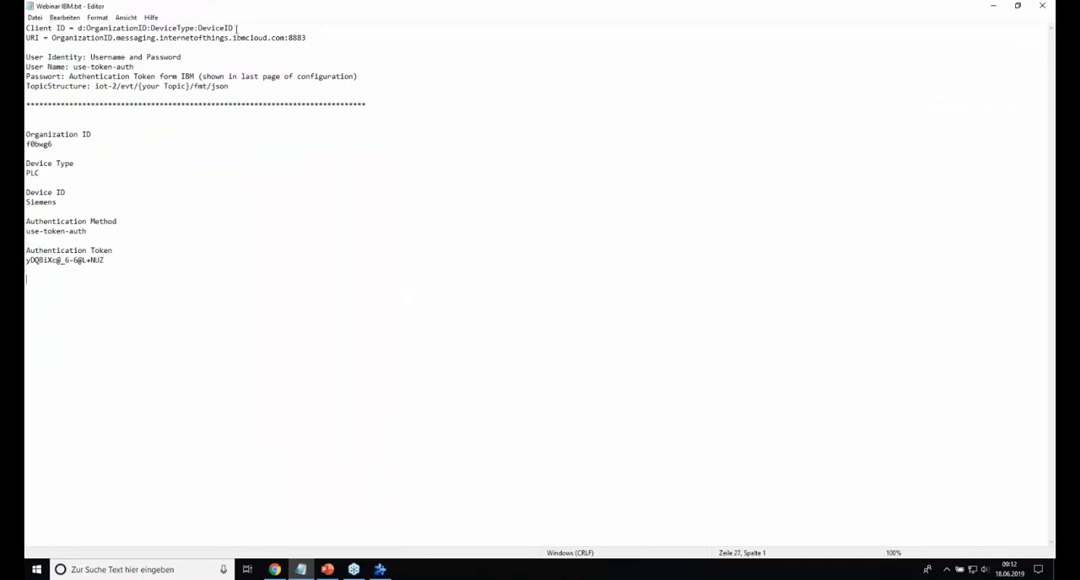
drag(236, 27, 78, 29)
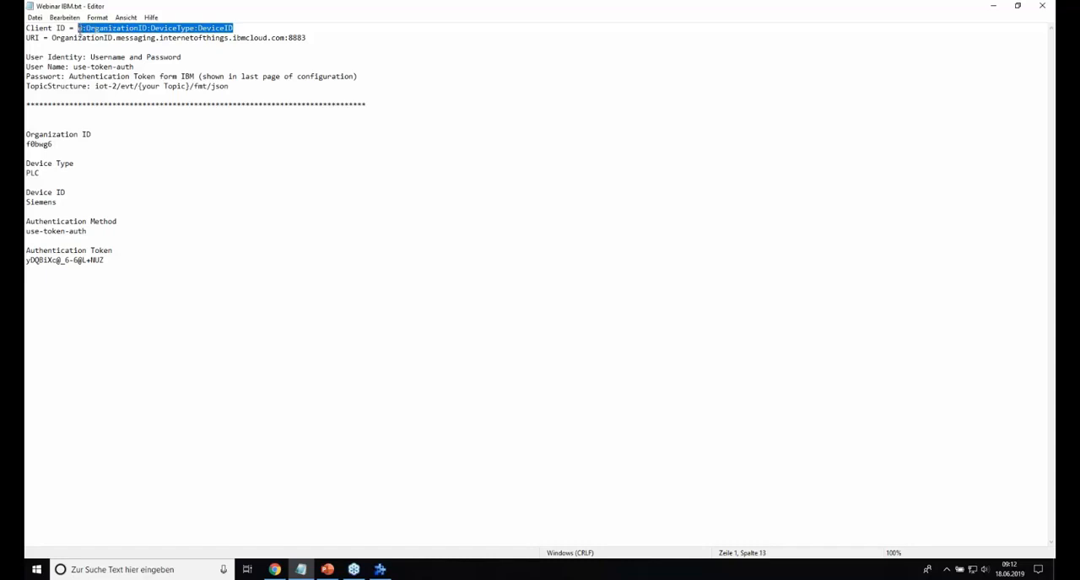
click(175, 200)
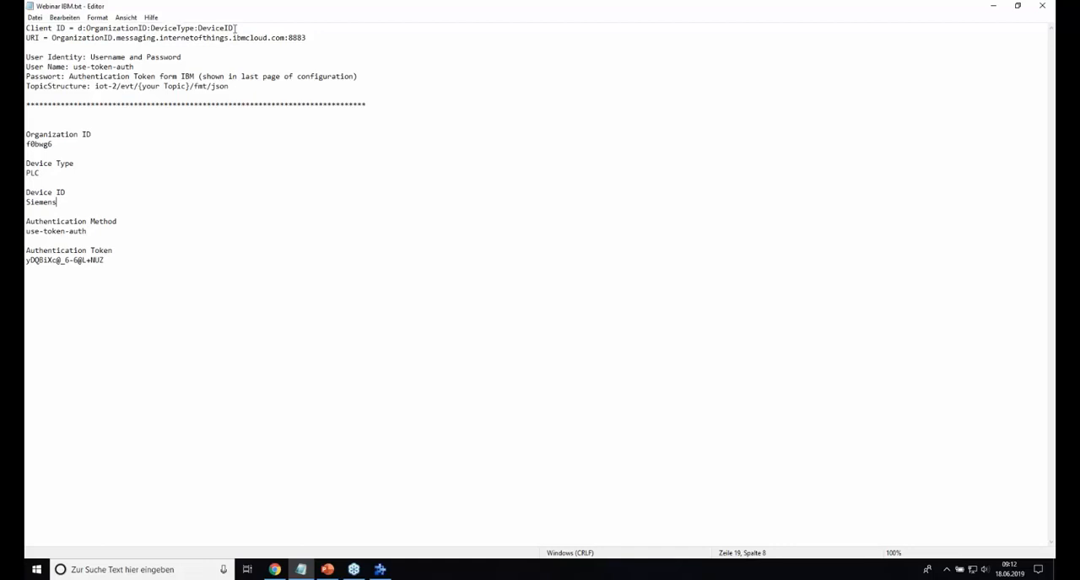
drag(236, 28, 81, 28)
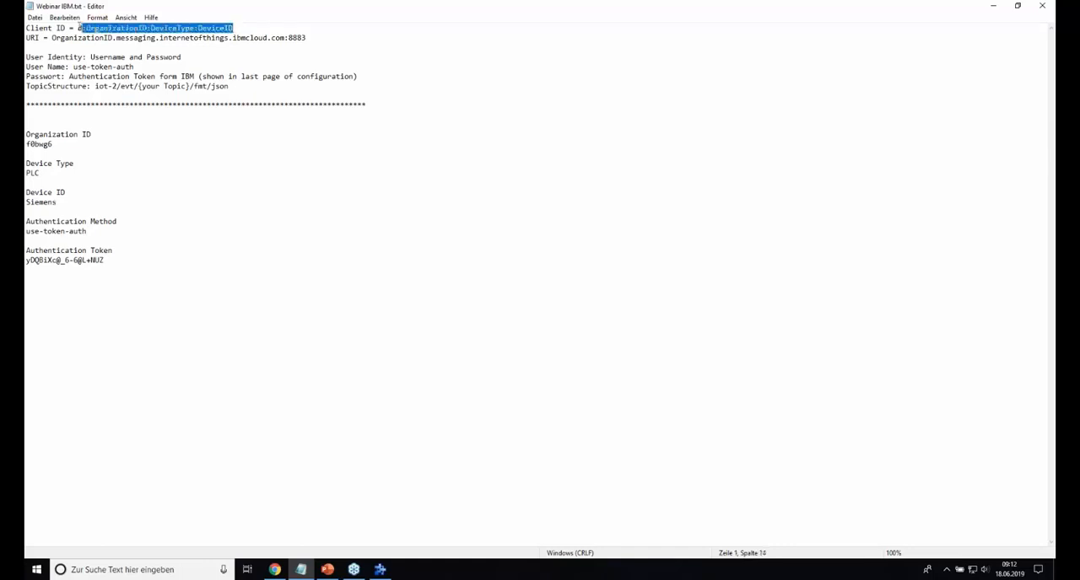
click(129, 281)
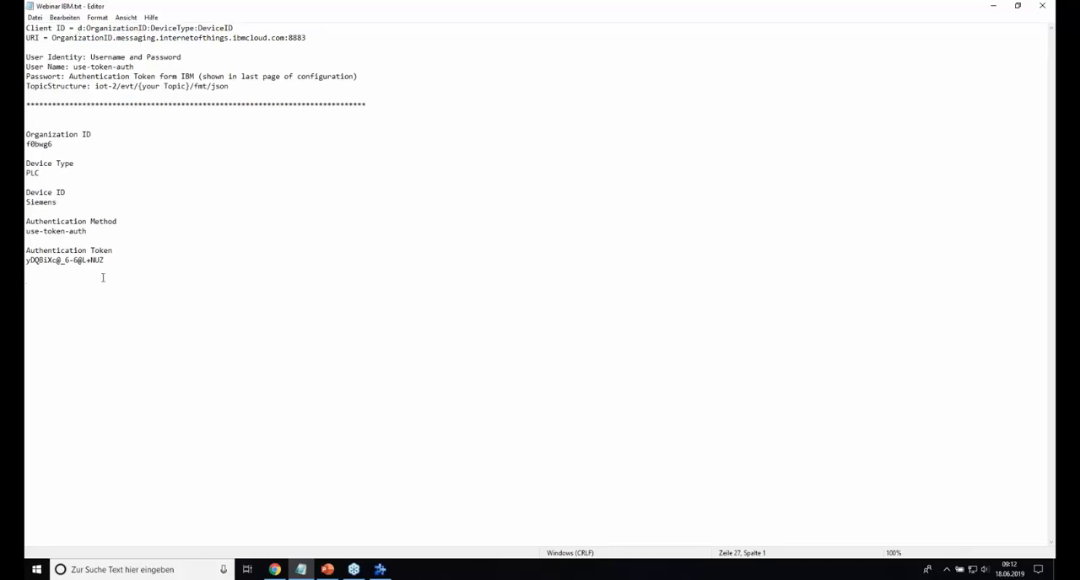
text(d:)
double_click(54, 144)
key(ctrl+c)
click(38, 282)
key(ctrl+v)
text(:)
Step: Complete the client ID line with the device type PLC, a colon and the device ID Siemens
drag(45, 173, 25, 173)
key(ctrl+c)
click(70, 281)
key(ctrl+v)
drag(57, 205, 29, 207)
key(ctrl+c)
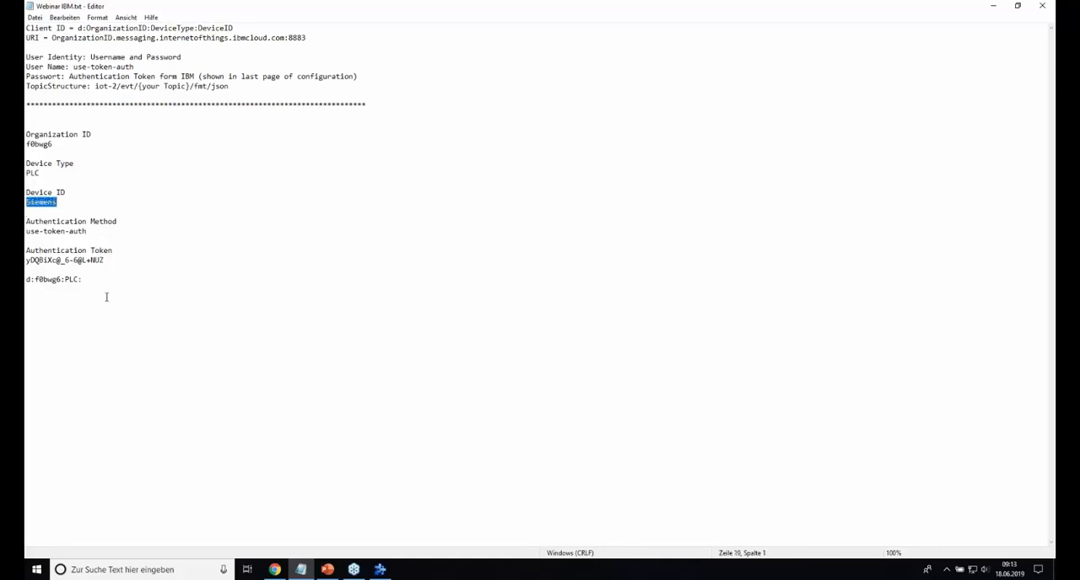
click(97, 283)
key(ctrl+v)
key(Return)
Step: Copy the composed client ID into the connection's client ID in dataFEED OPC Suite and continue to the communication settings
drag(118, 283, 40, 288)
click(380, 569)
text(d:f0bwg6:PLC:Siemens)
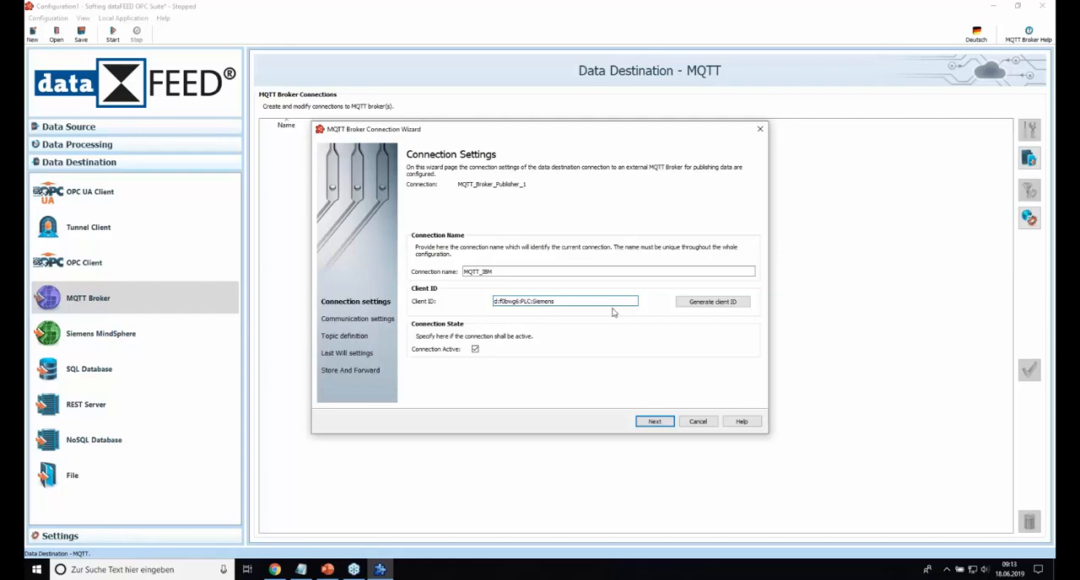
click(662, 423)
Step: Set the MQTT broker URI protocol to ssl:// and select the placeholder broker address
click(439, 235)
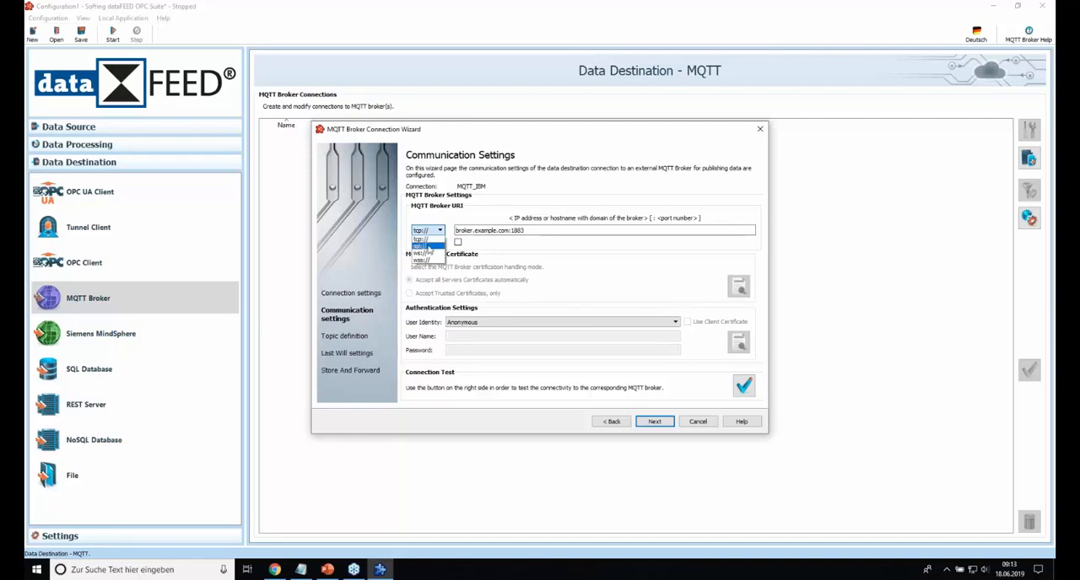
click(426, 247)
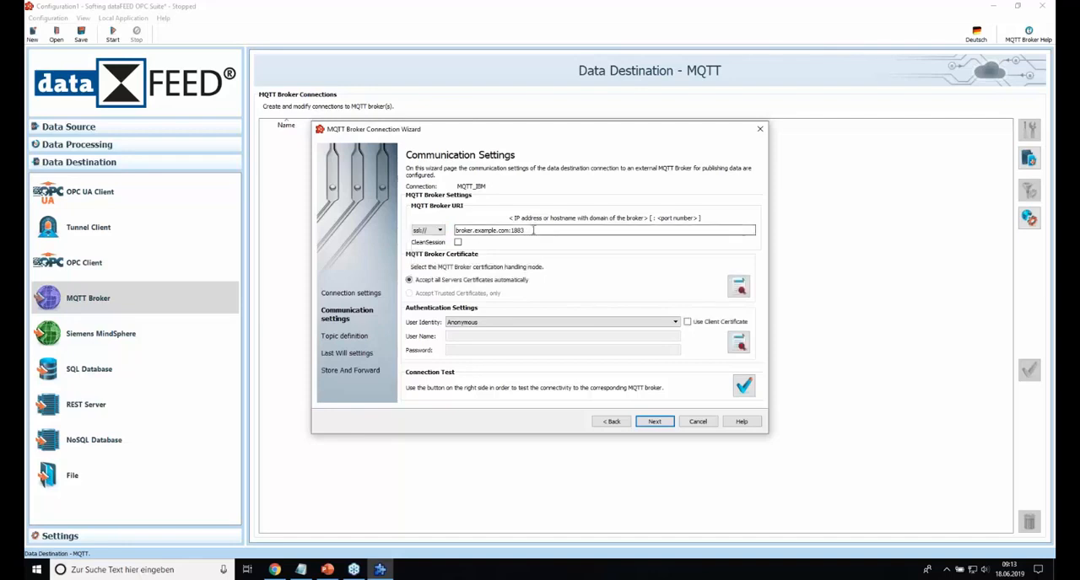
drag(533, 229, 454, 230)
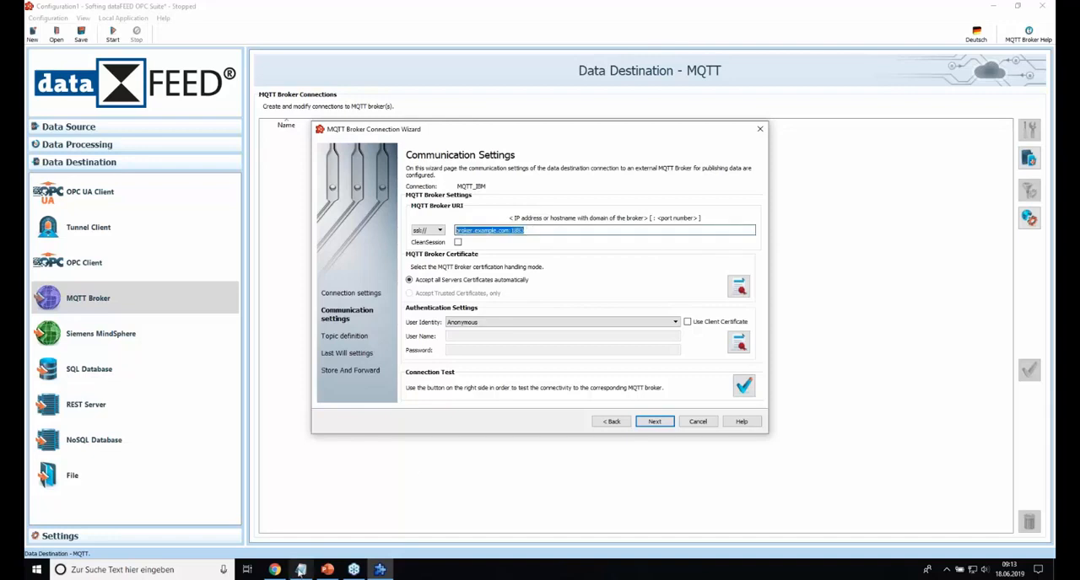
Step: Check the URI format in the Notepad file and paste the organization ID on a line below the client ID
click(302, 572)
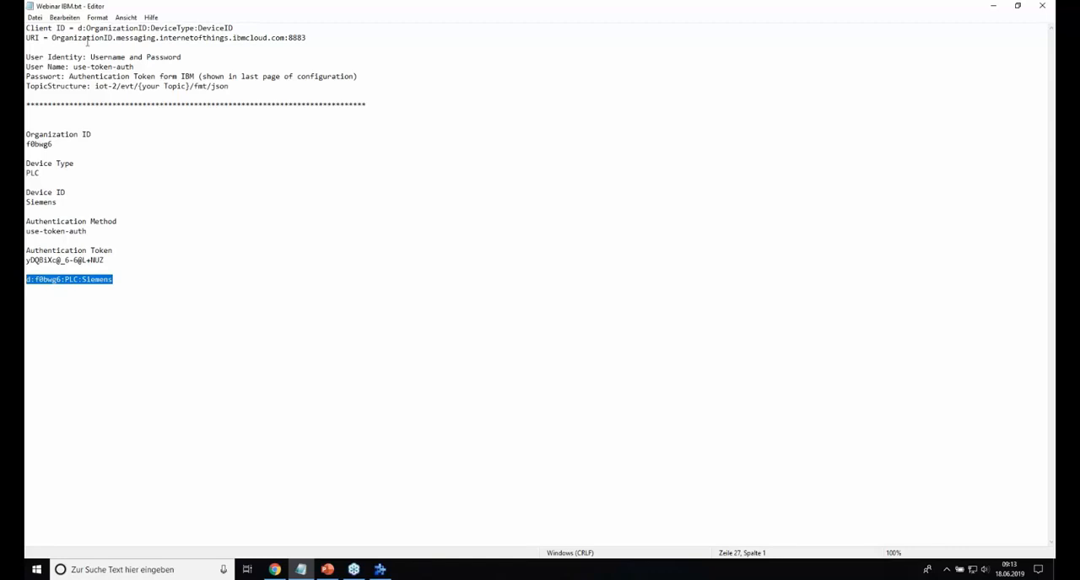
click(112, 37)
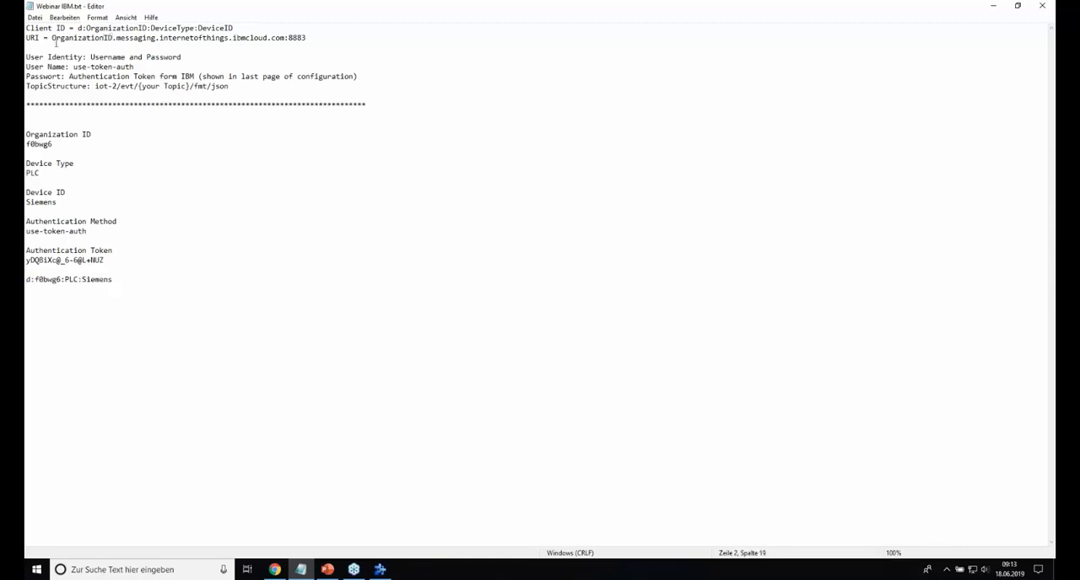
drag(51, 37, 288, 40)
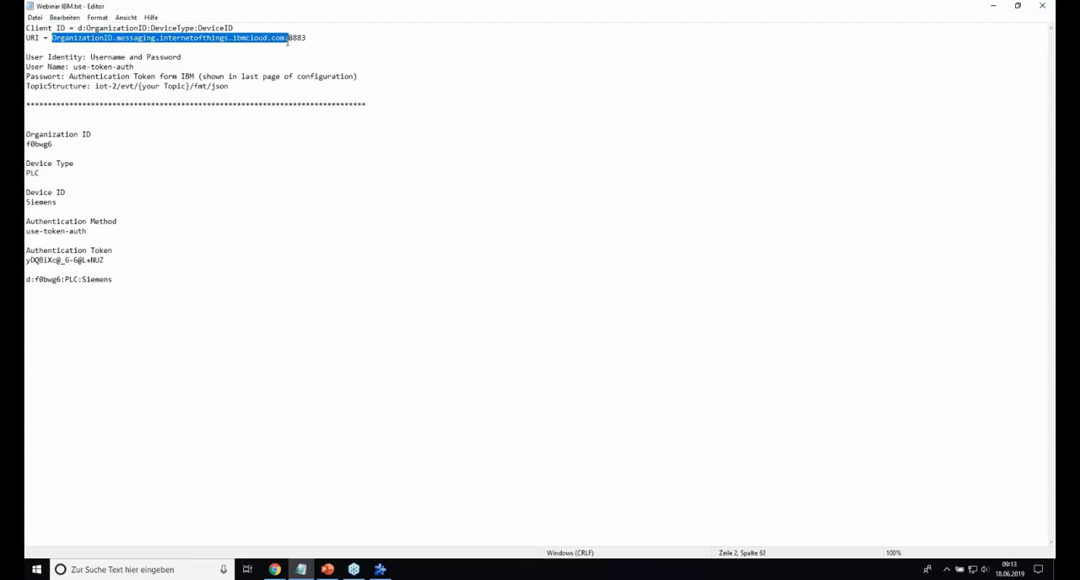
click(310, 39)
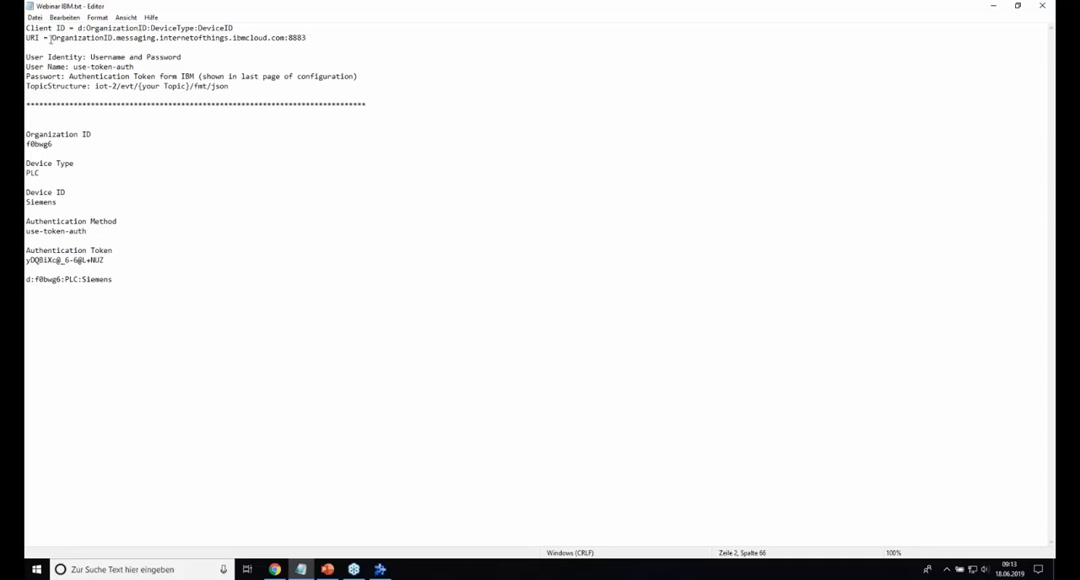
click(70, 386)
drag(55, 145, 29, 150)
key(ctrl+c)
click(34, 317)
key(ctrl+v)
Step: Append .messaging.internetofthings.ibmcloud.com:8883 to the organization ID line, keeping a single dot between them
drag(112, 38, 308, 37)
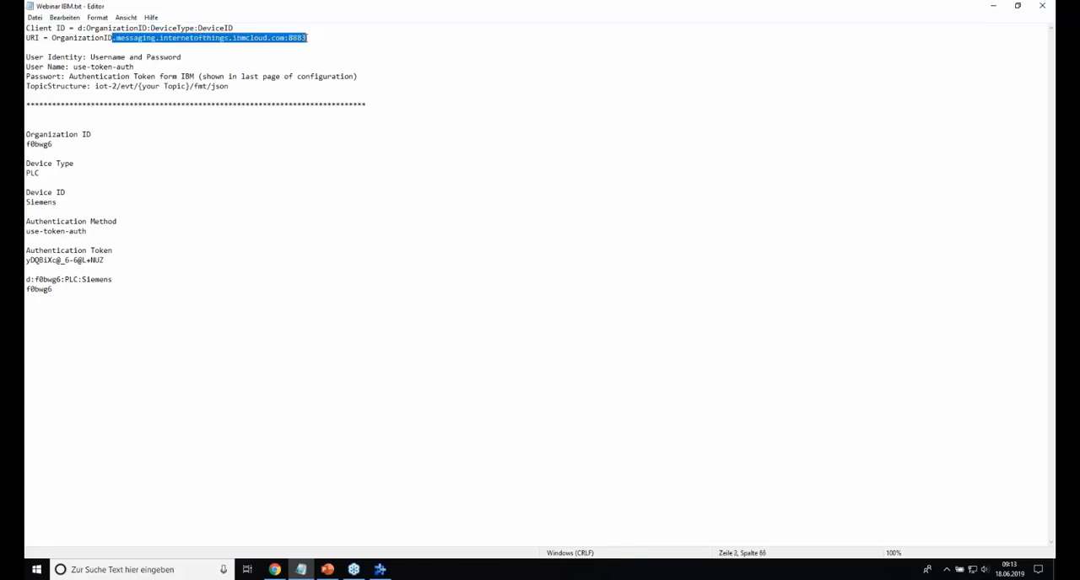
click(59, 293)
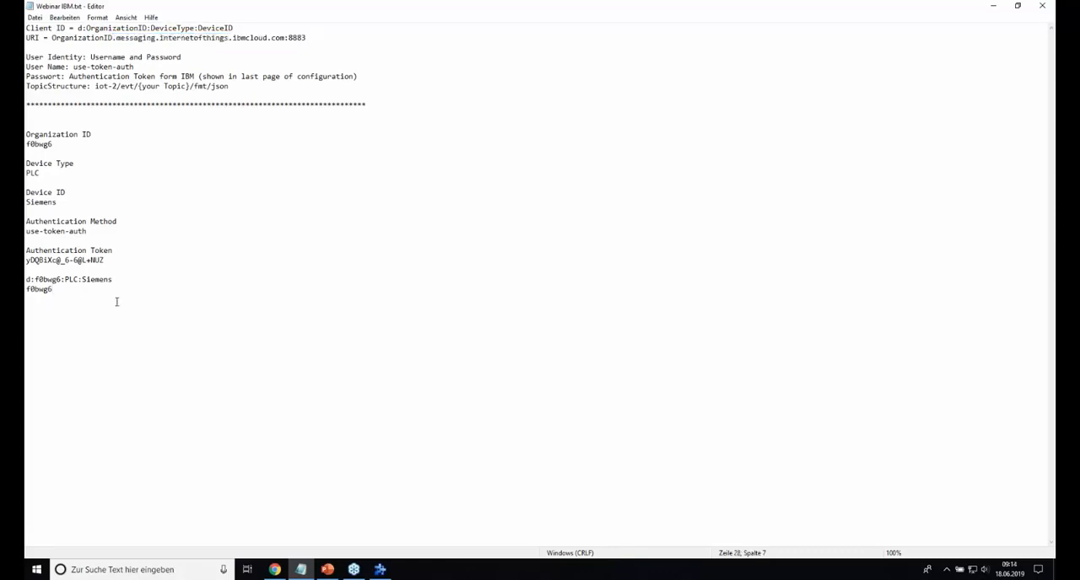
text(.)
text(.messaging.internetofthings.ibmcloud.com:8883)
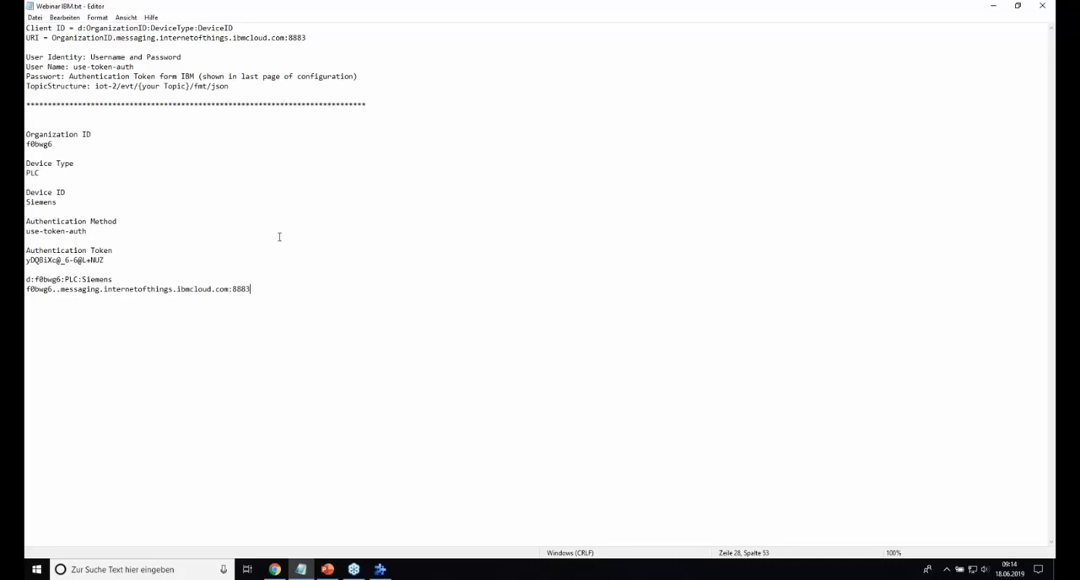
click(60, 290)
key(BackSpace)
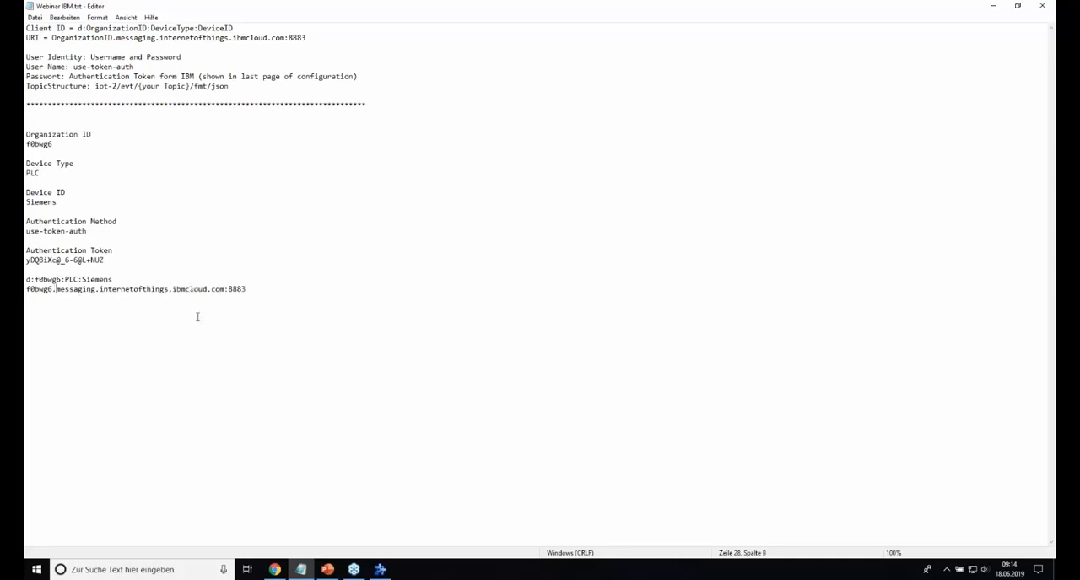
Step: Copy the composed broker address from Notepad over the placeholder address in the MQTT Broker Connection Wizard
drag(248, 289, 29, 293)
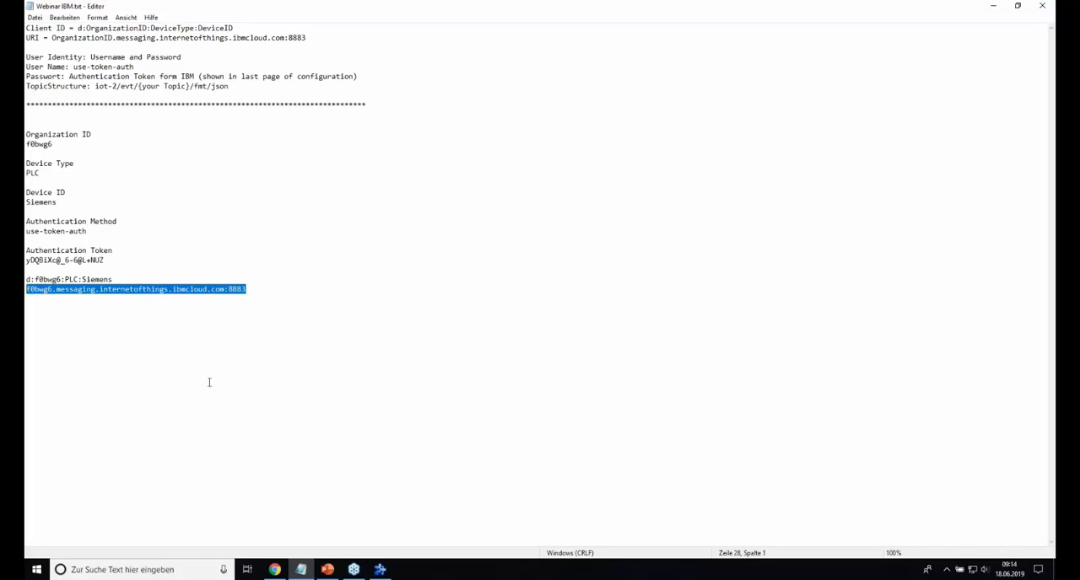
click(380, 570)
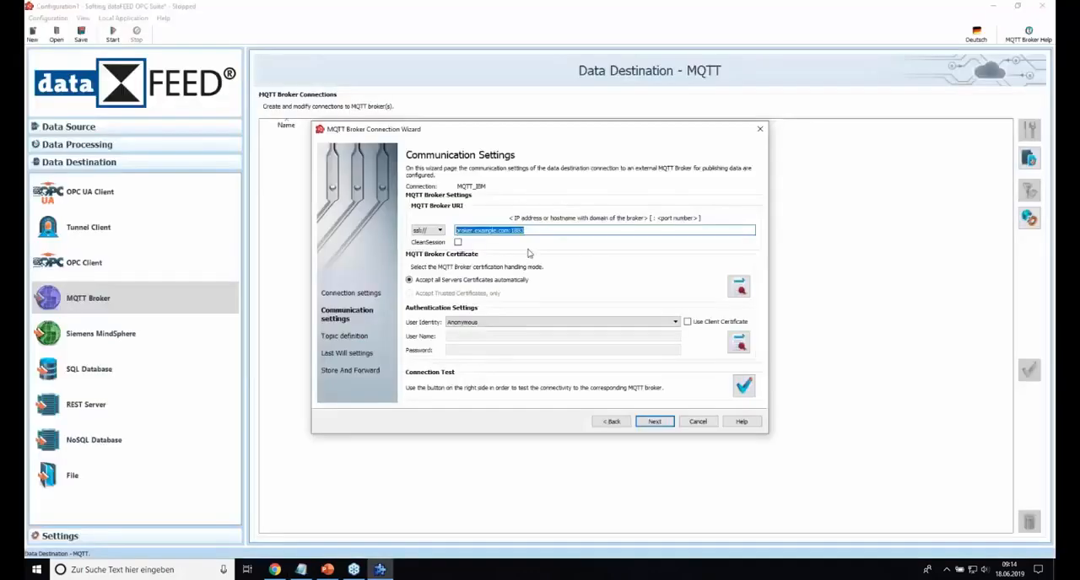
text(f0bwg6.messaging.internetofthings.ibmcloud.com:8883)
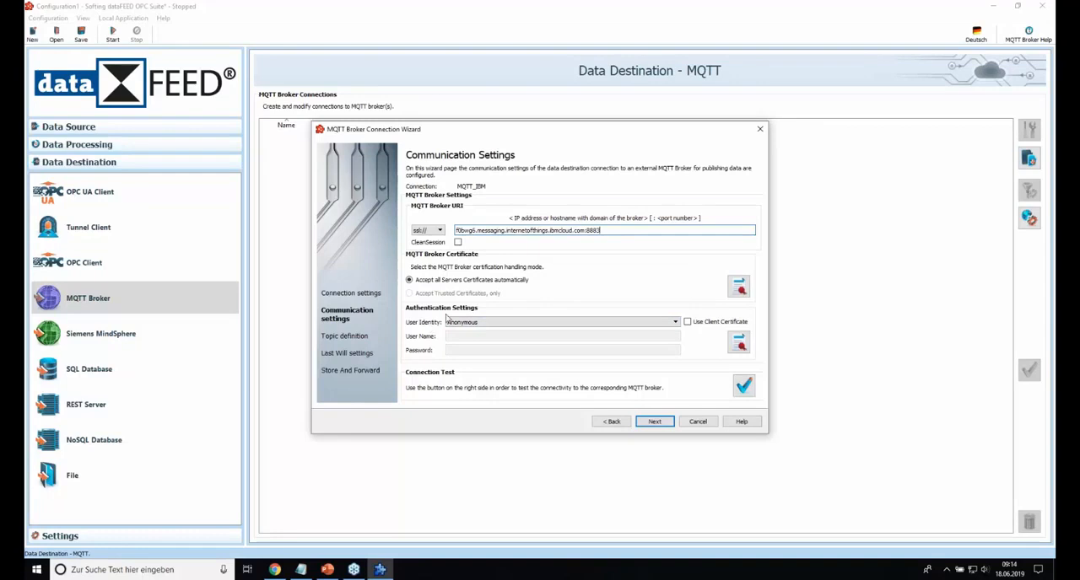
Step: Set the user identity to User name and password, and copy use-token-auth from the Notepad file into the user name
click(504, 325)
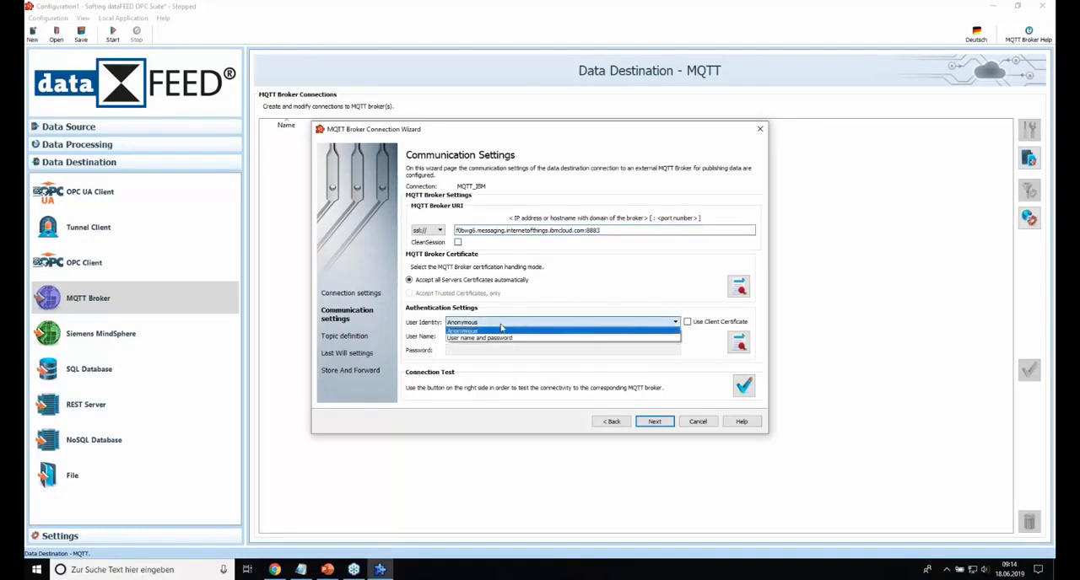
click(478, 338)
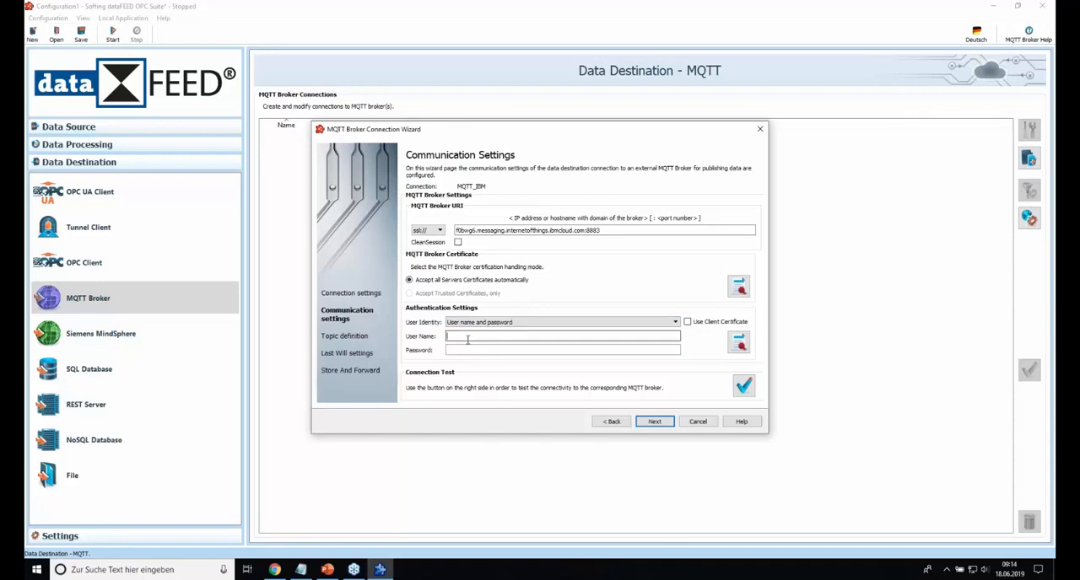
click(308, 573)
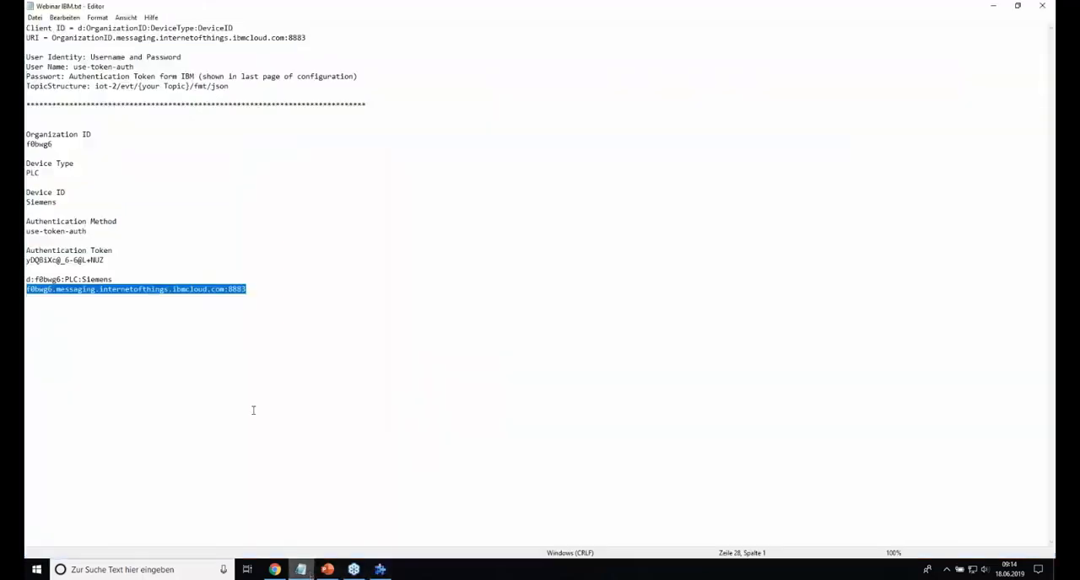
drag(88, 231, 28, 232)
key(ctrl+c)
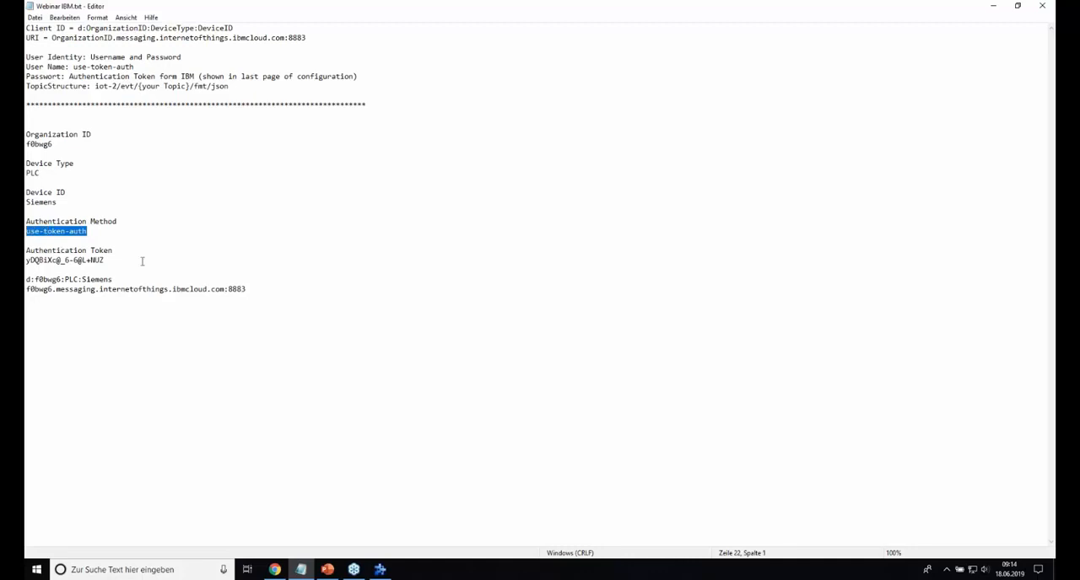
click(380, 569)
click(452, 336)
key(ctrl+v)
Step: Copy the authentication token from the Notepad file into the broker connection's password field
click(301, 570)
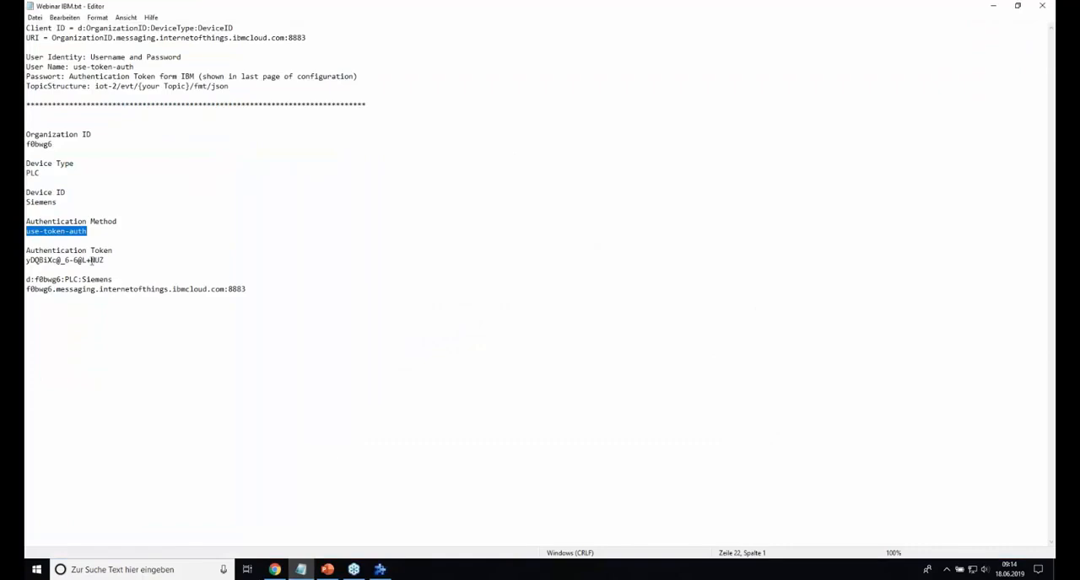
drag(103, 259, 26, 262)
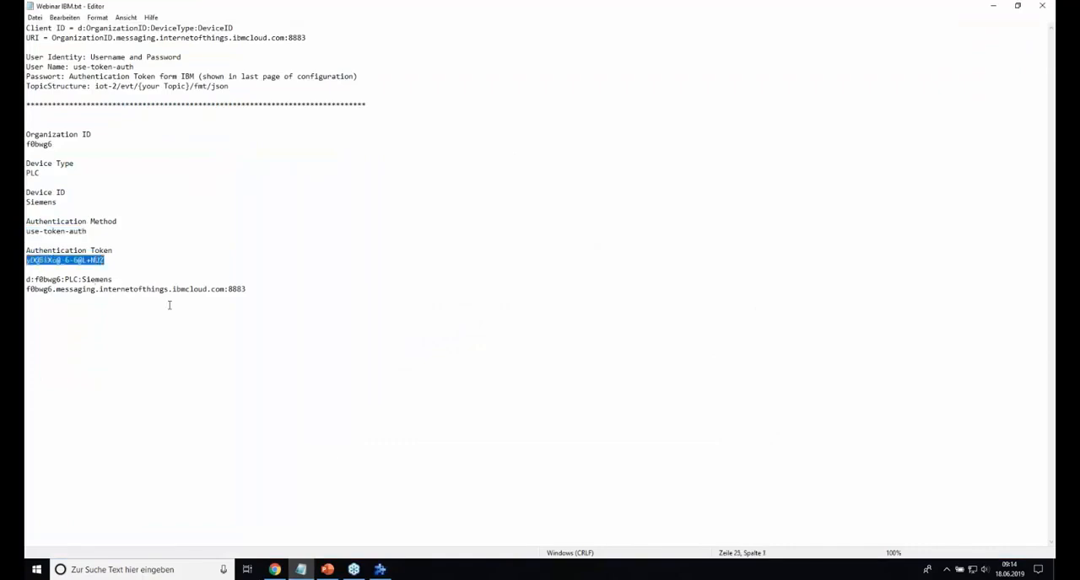
click(380, 569)
click(465, 351)
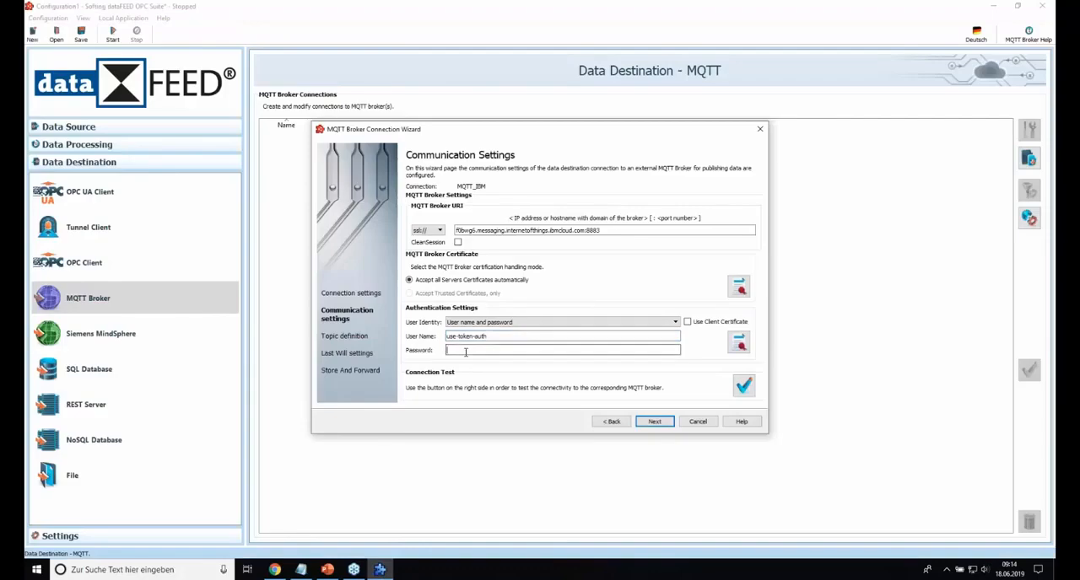
key(ctrl+v)
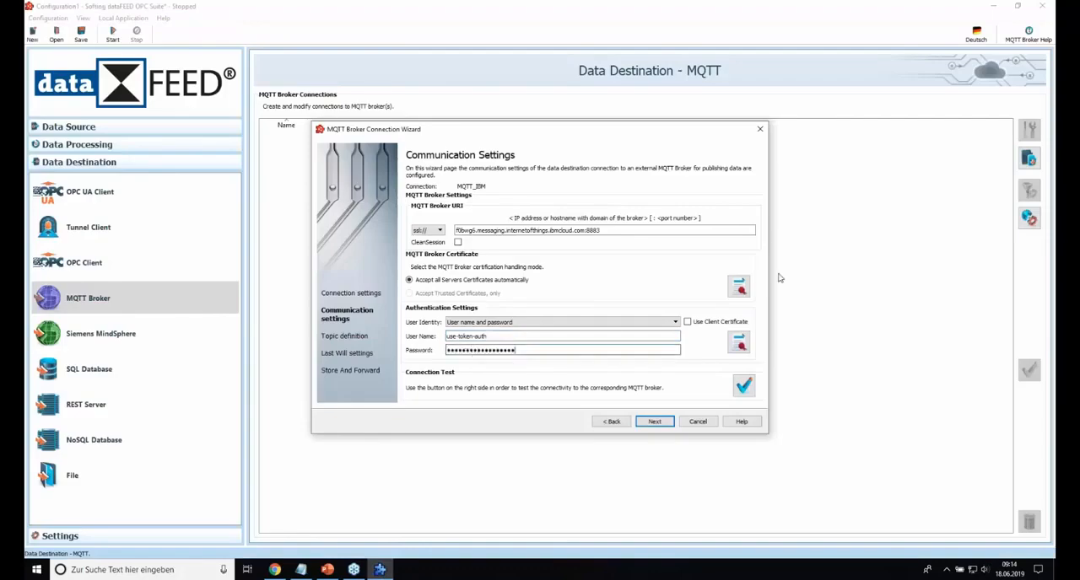
Step: Test the connection to the MQTT broker, close the test log and continue to the topic definition
click(743, 388)
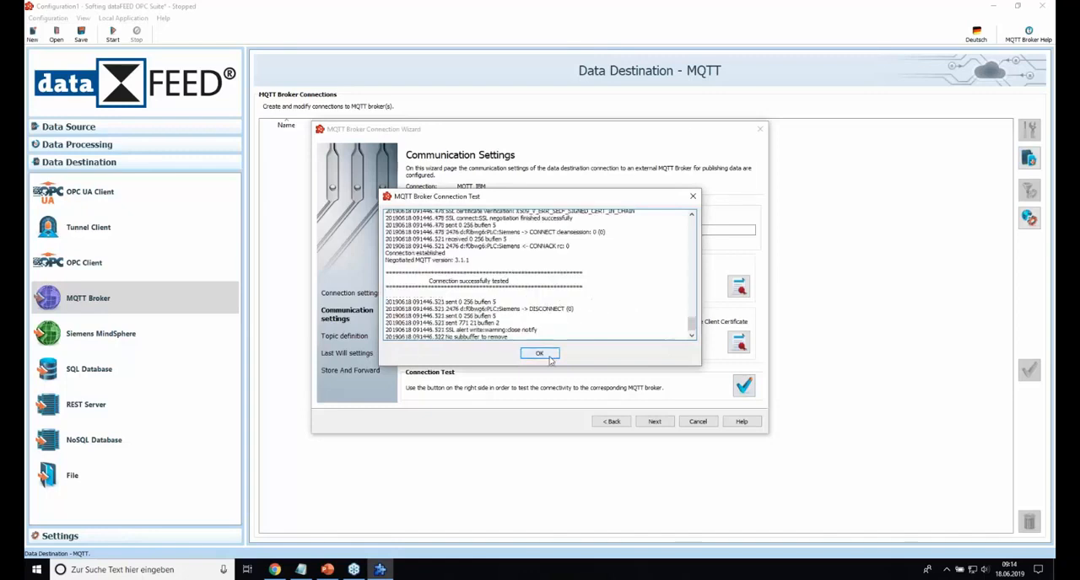
click(547, 354)
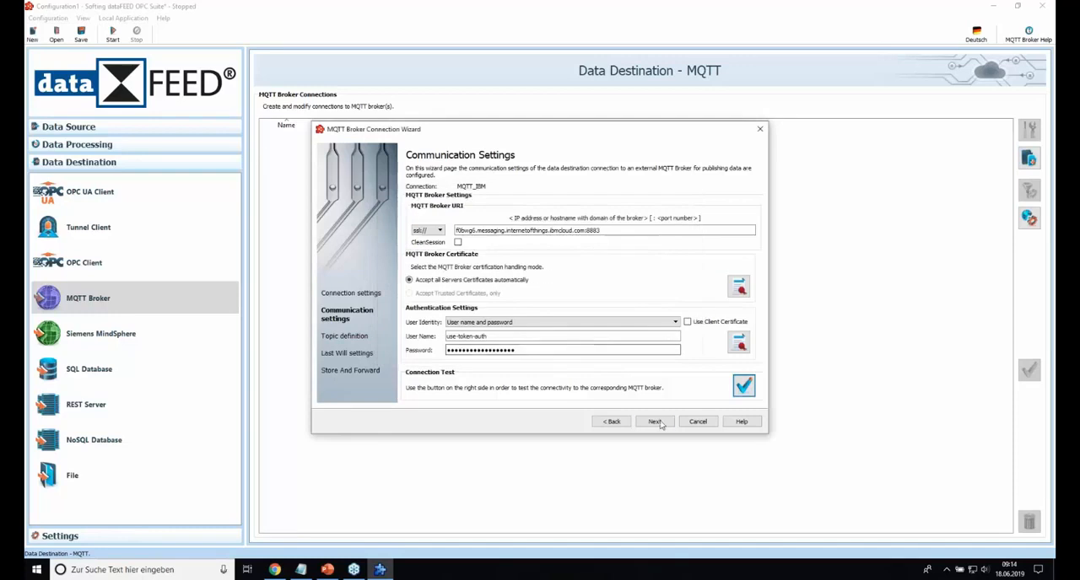
click(656, 422)
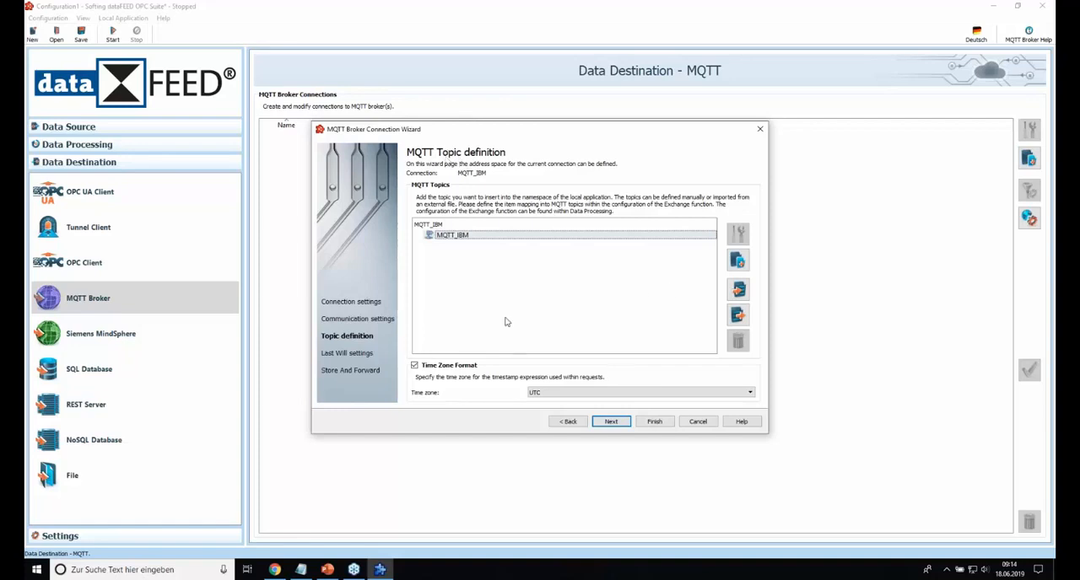
Step: Add a topic of class Node named iot-2 under MQTT_IBM
click(738, 261)
click(457, 210)
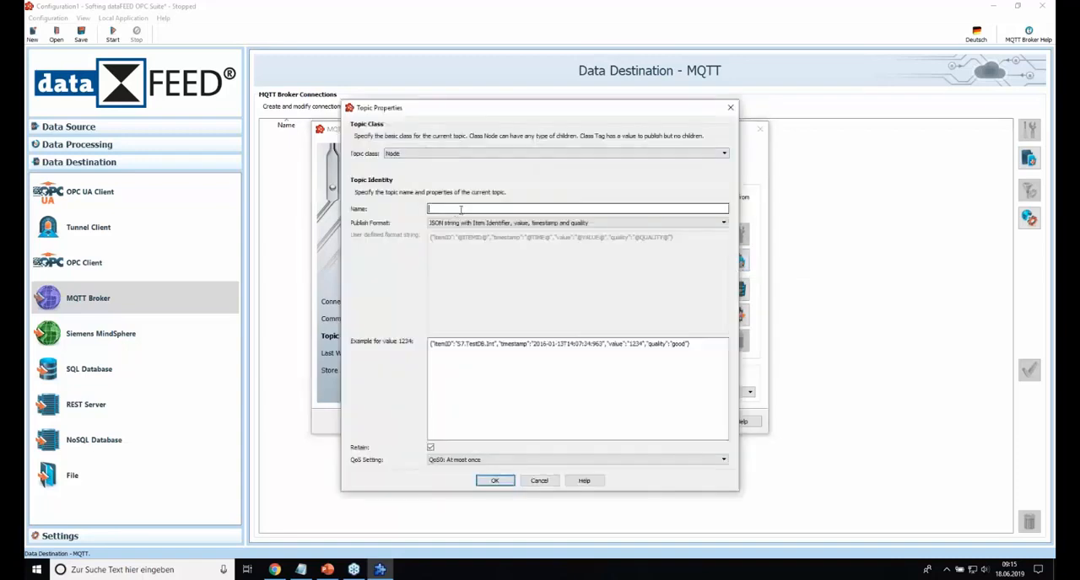
text(iot-2)
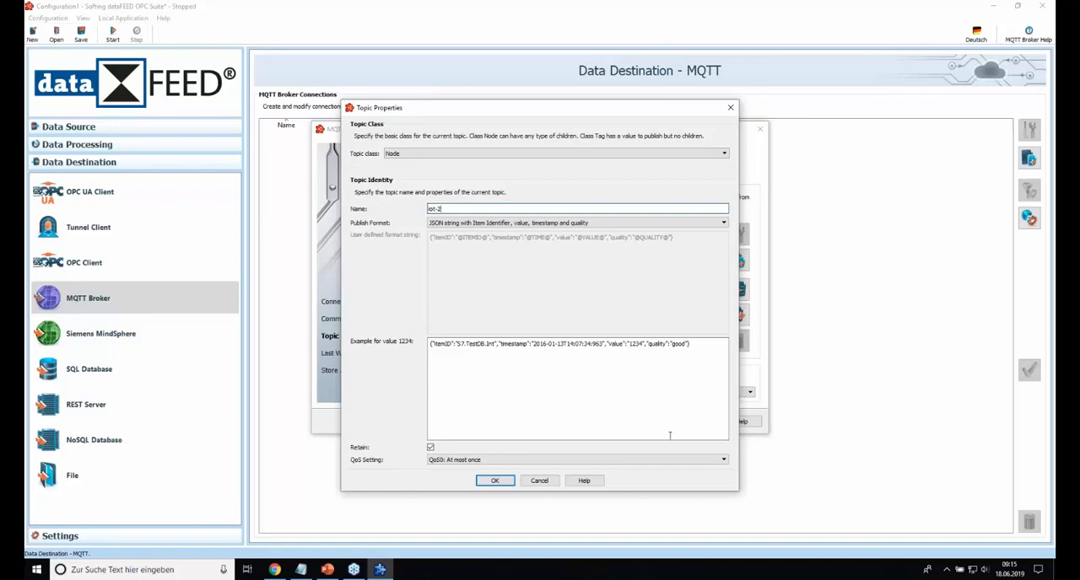
click(495, 481)
Step: Add a topic of class Node named evt under iot-2
click(738, 261)
click(435, 153)
click(431, 169)
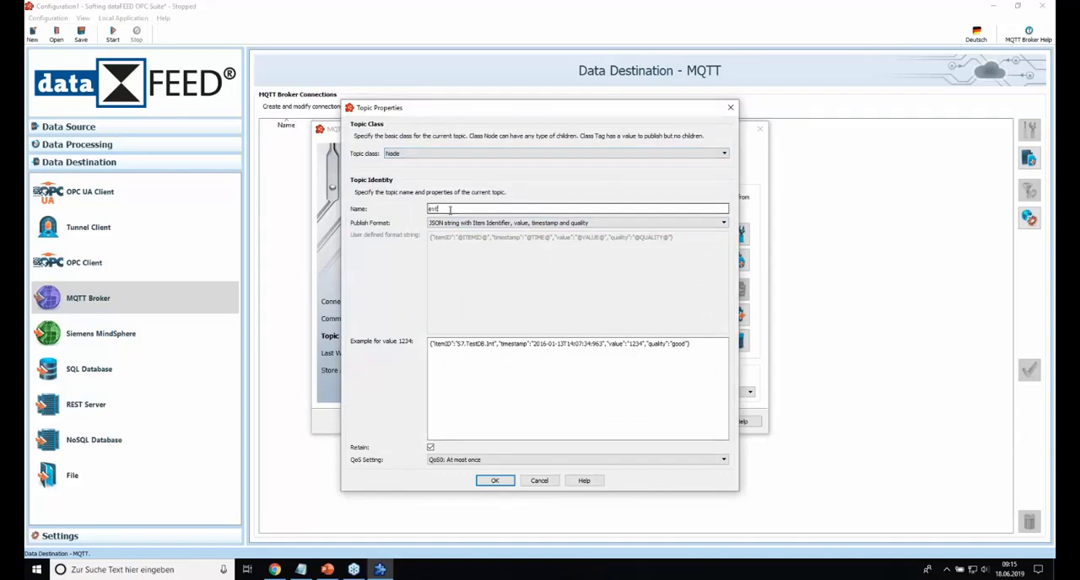
text(evt)
click(495, 481)
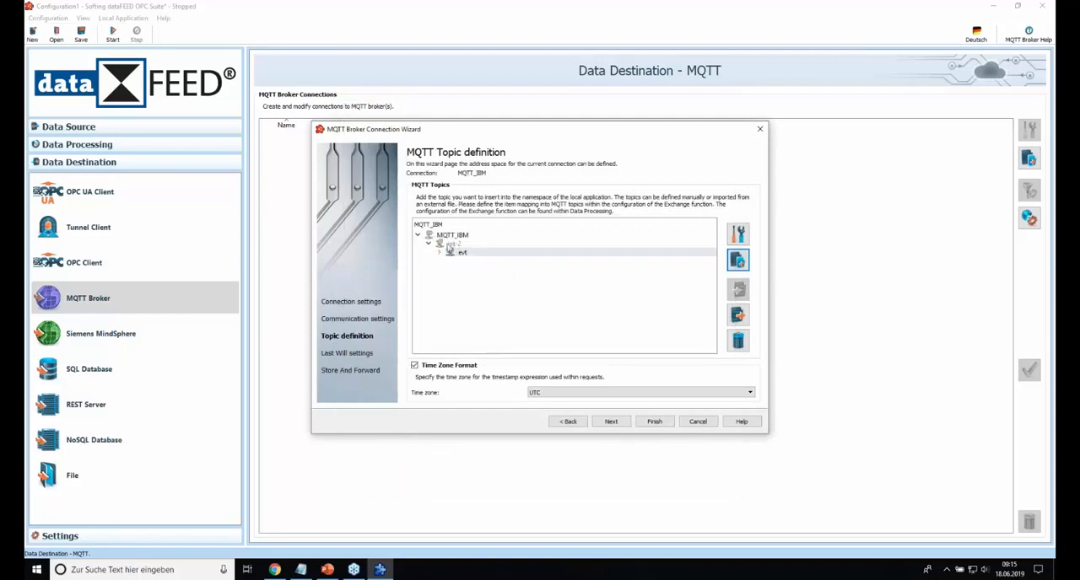
Step: Add a topic of class Node named Temperature under evt
click(739, 261)
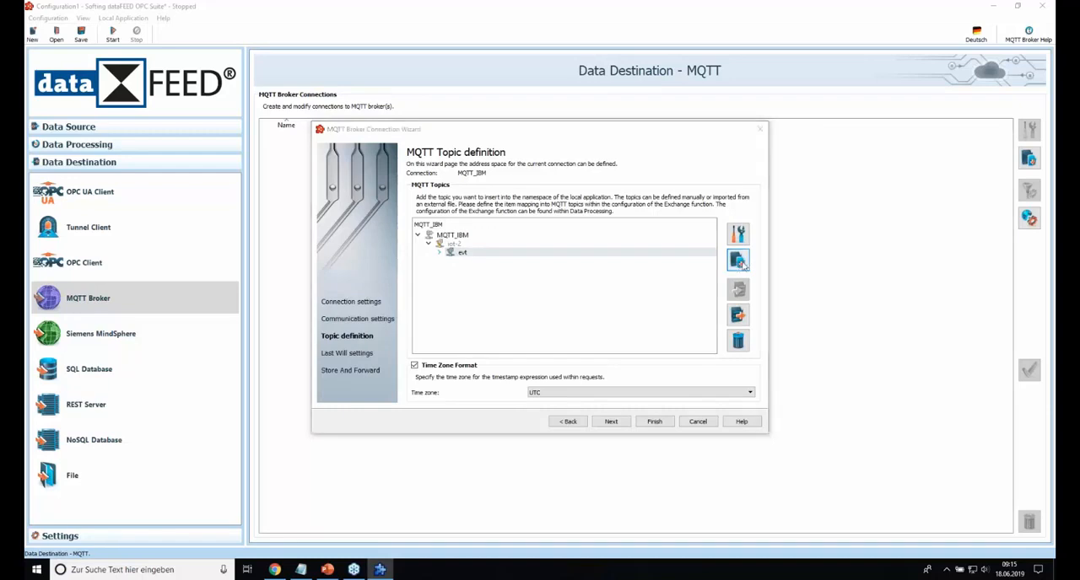
click(410, 153)
click(410, 162)
click(630, 208)
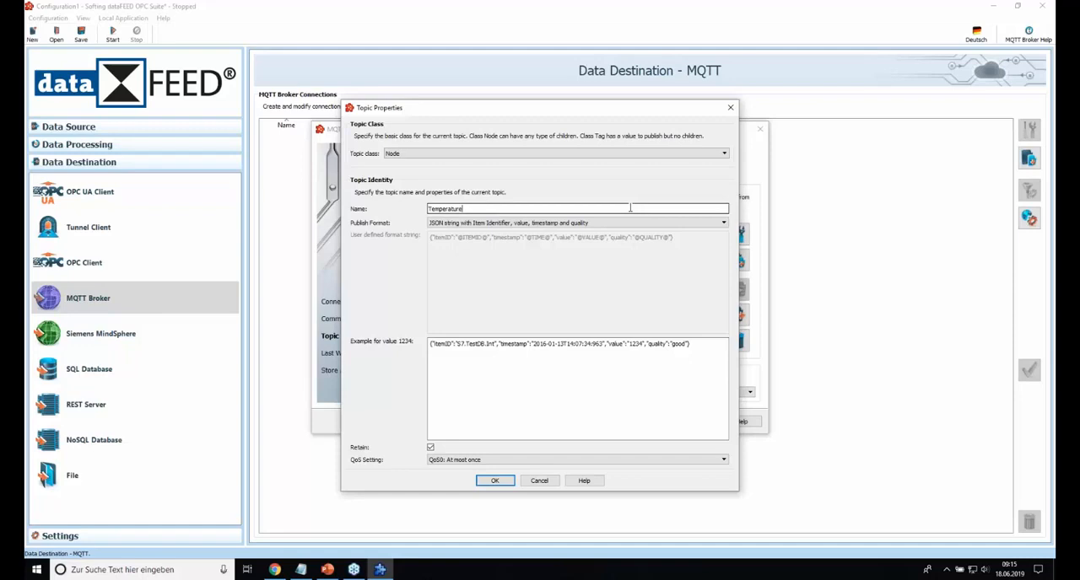
click(495, 481)
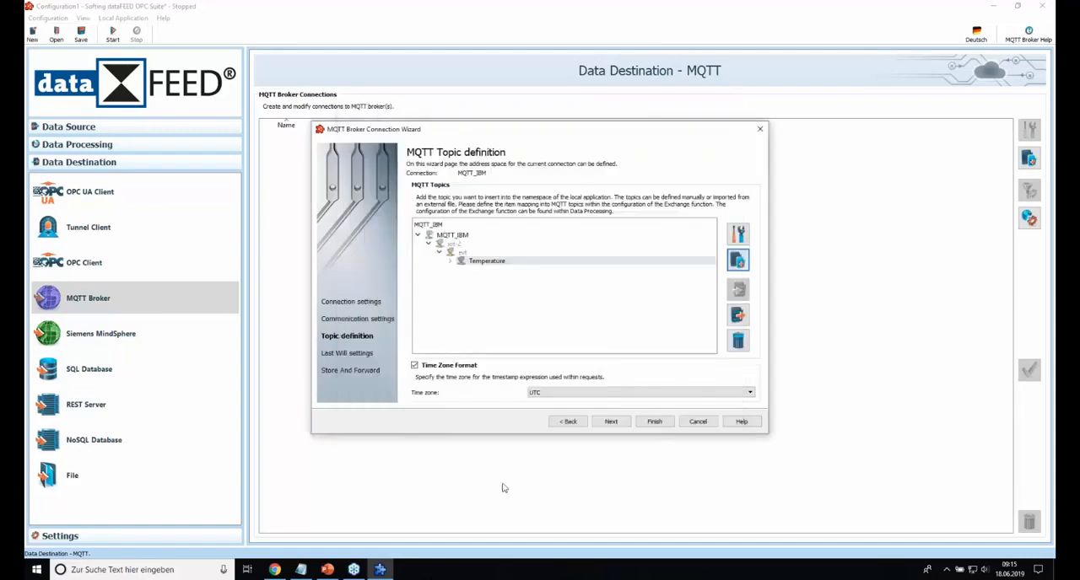
Step: Add a topic of class Node named fmt under Temperature
click(738, 260)
click(413, 153)
click(416, 164)
click(445, 210)
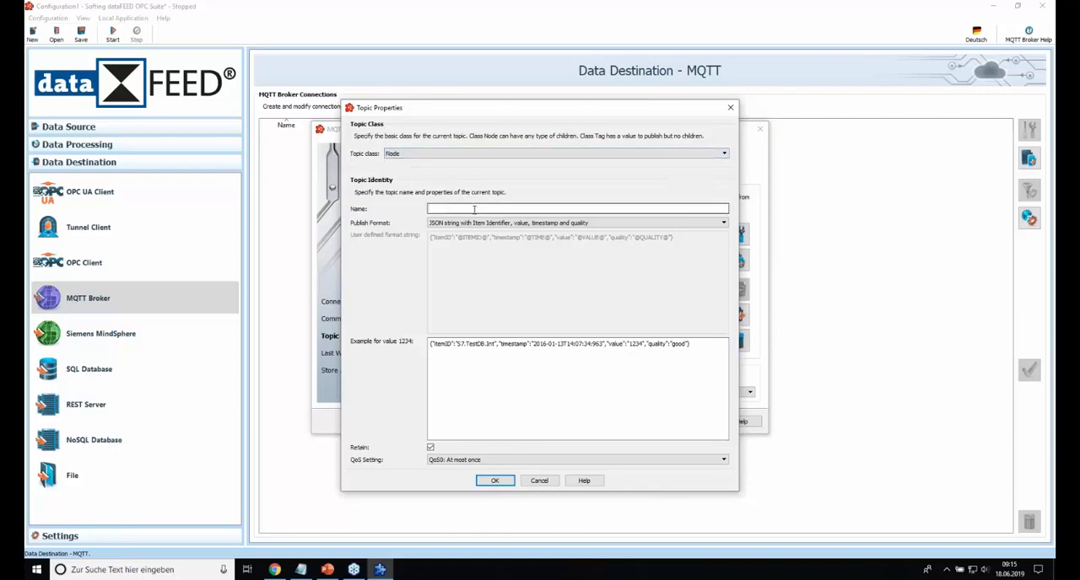
click(494, 480)
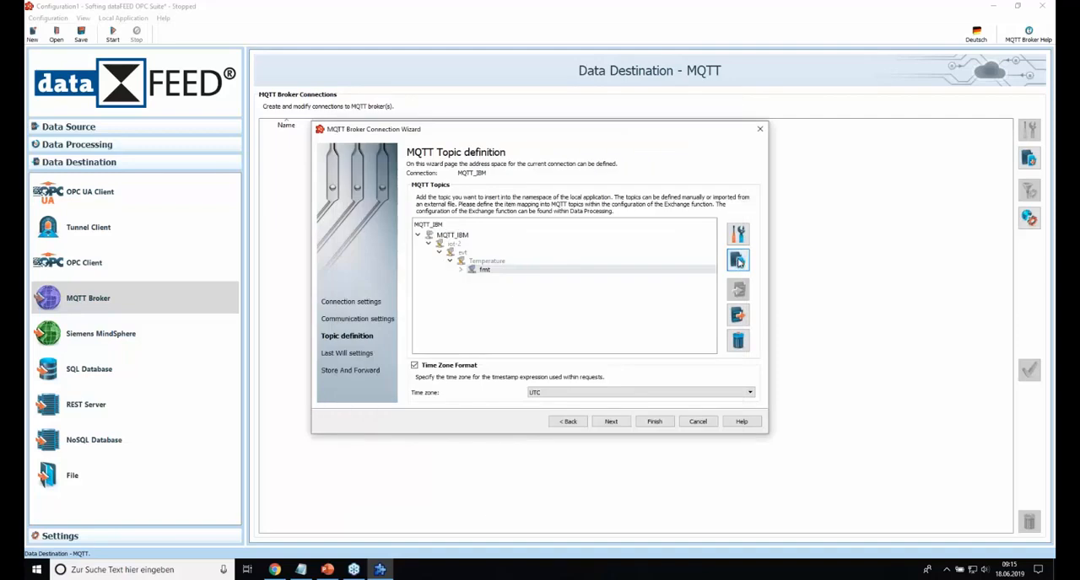
Step: Add a Tag topic named json under fmt, with publish format Bluemix JSON string with value, timestamp and quality
click(739, 260)
click(455, 223)
click(452, 245)
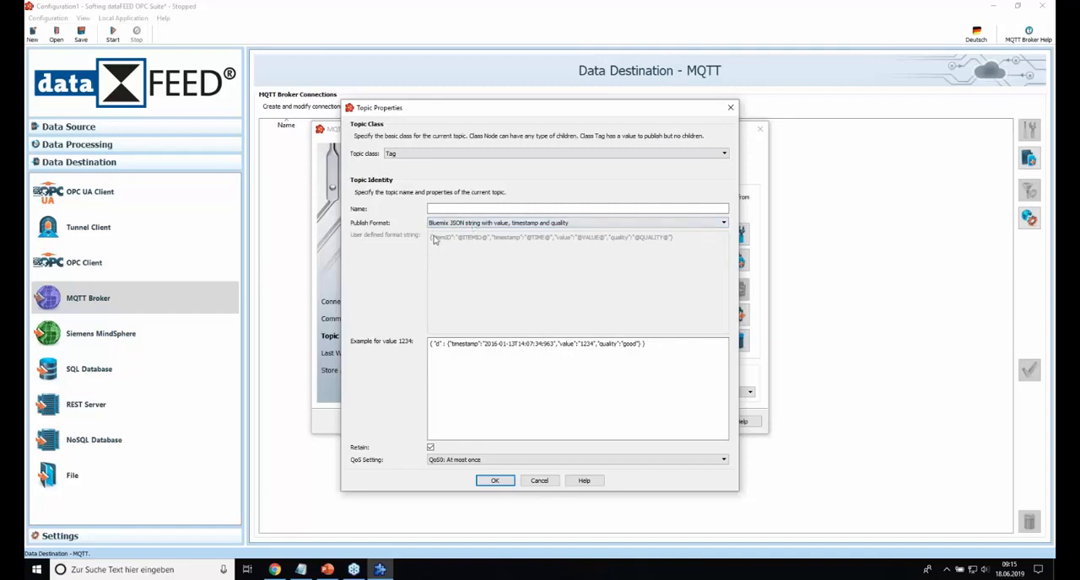
click(454, 208)
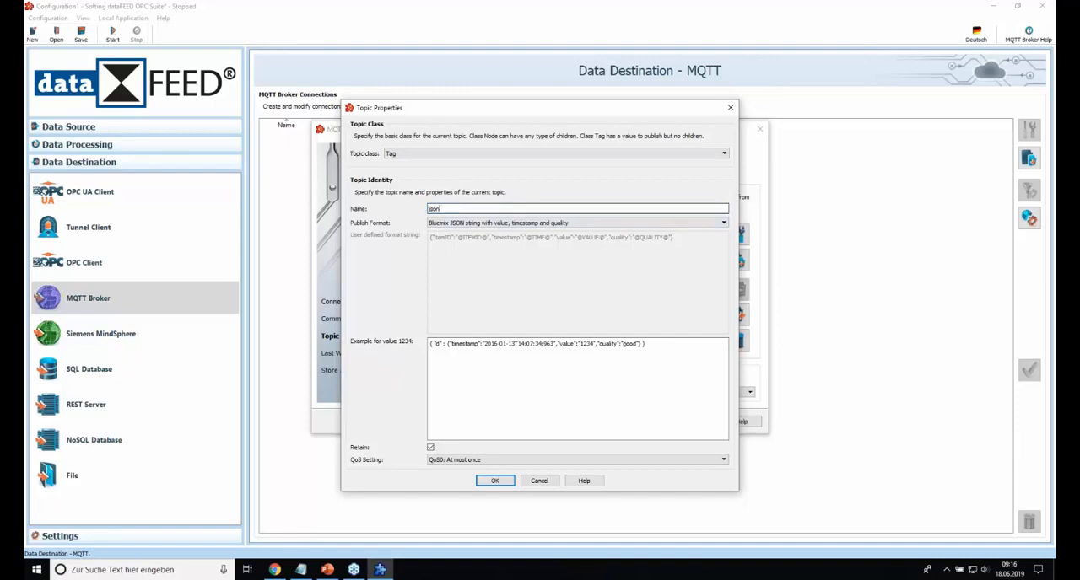
click(498, 483)
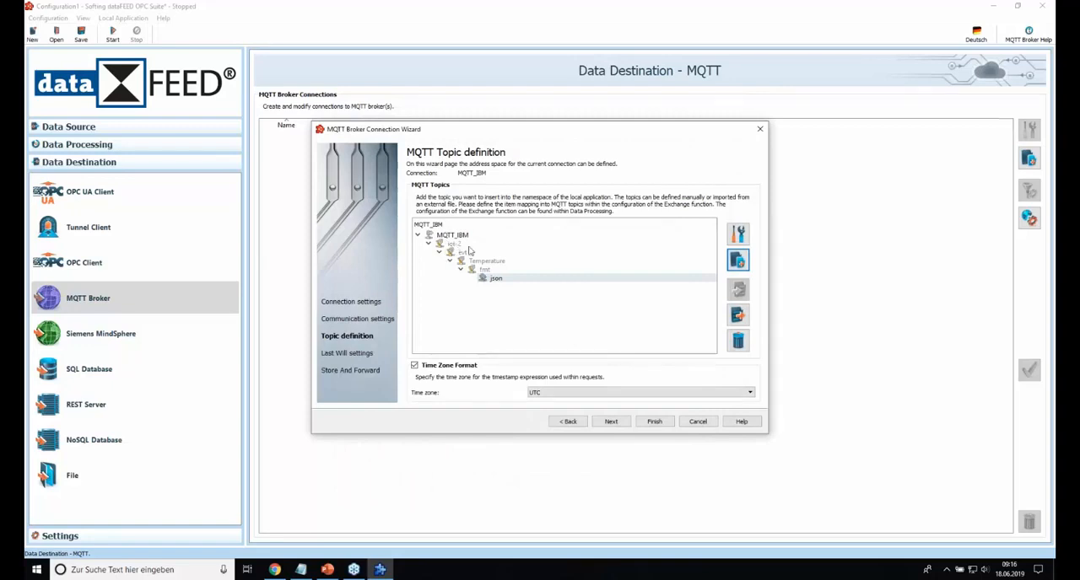
Step: Review the topic hierarchy level by level from iot-2 down to the json tag
click(456, 244)
click(462, 253)
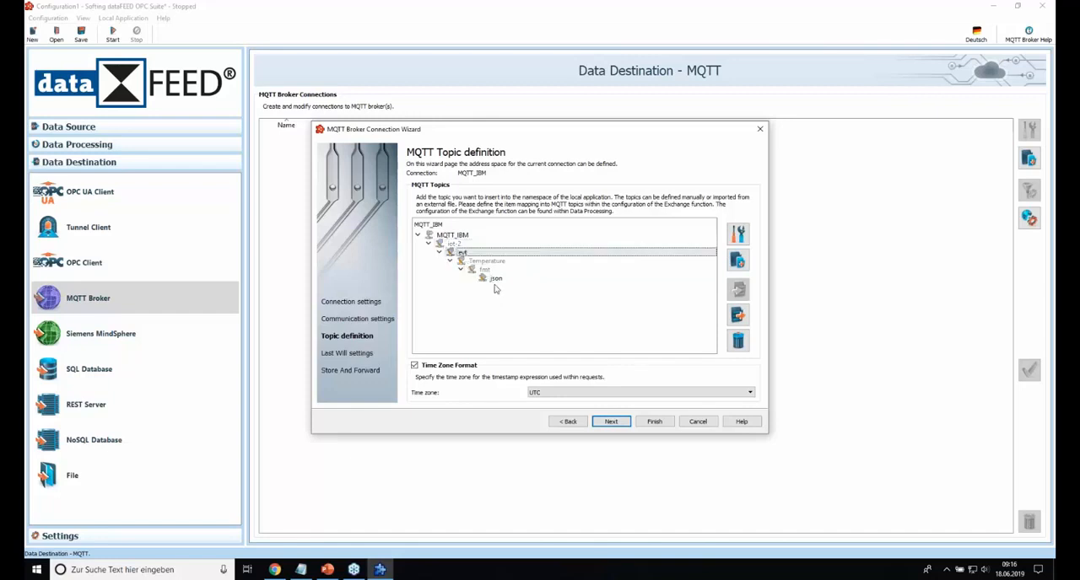
click(447, 246)
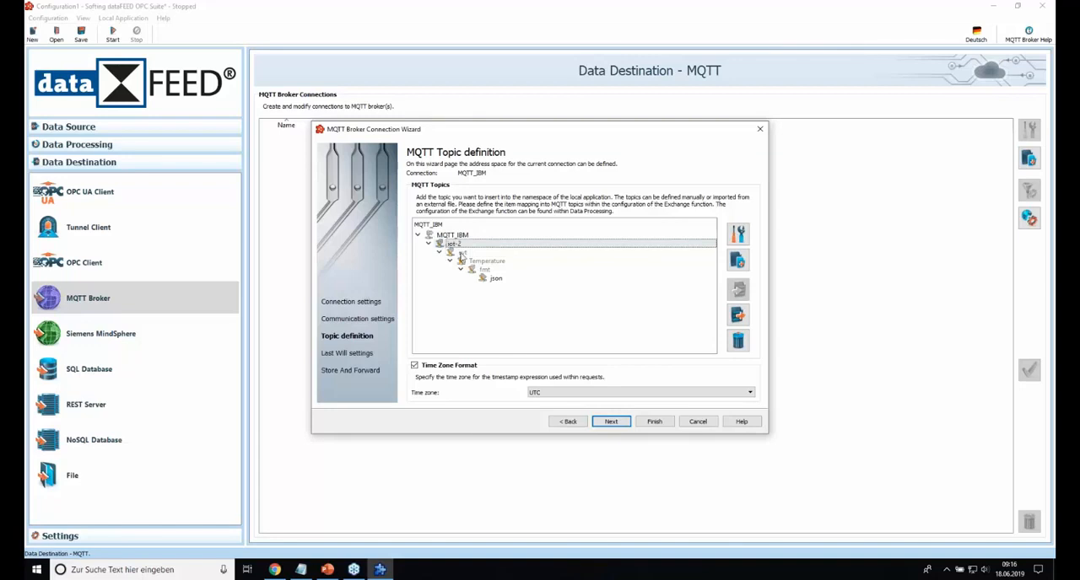
click(462, 255)
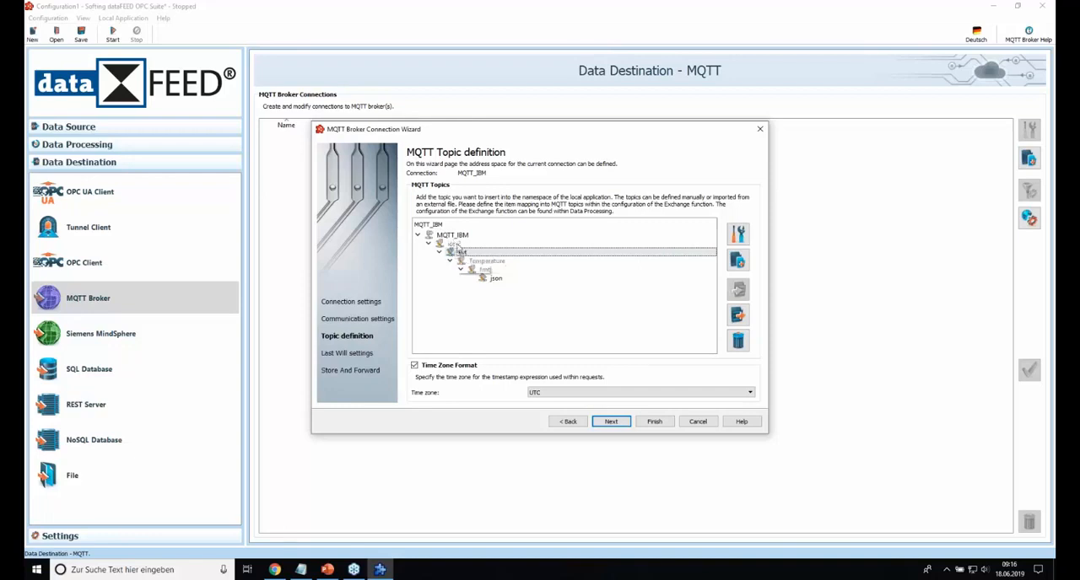
click(472, 262)
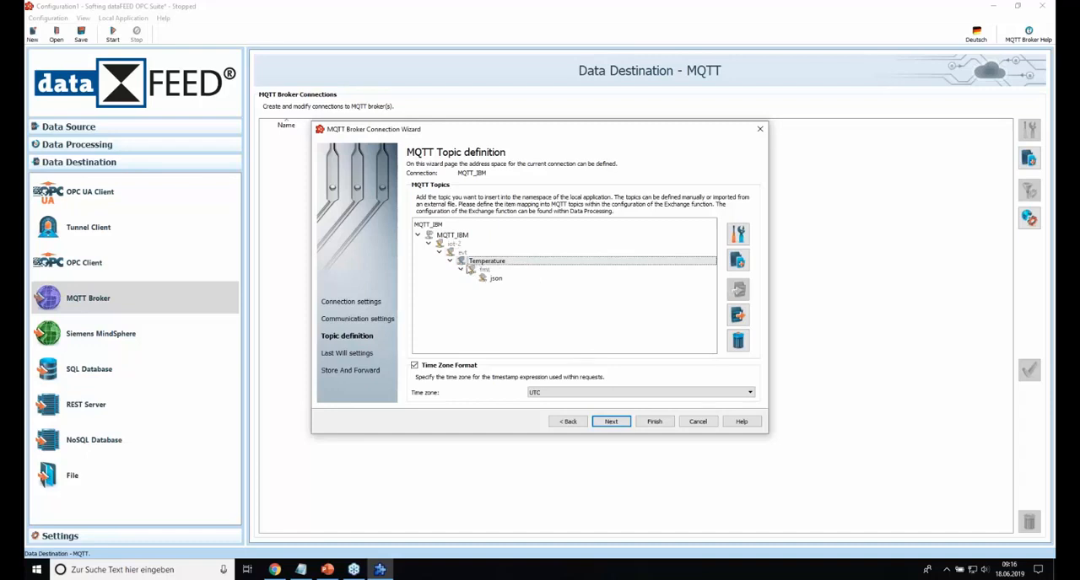
click(495, 279)
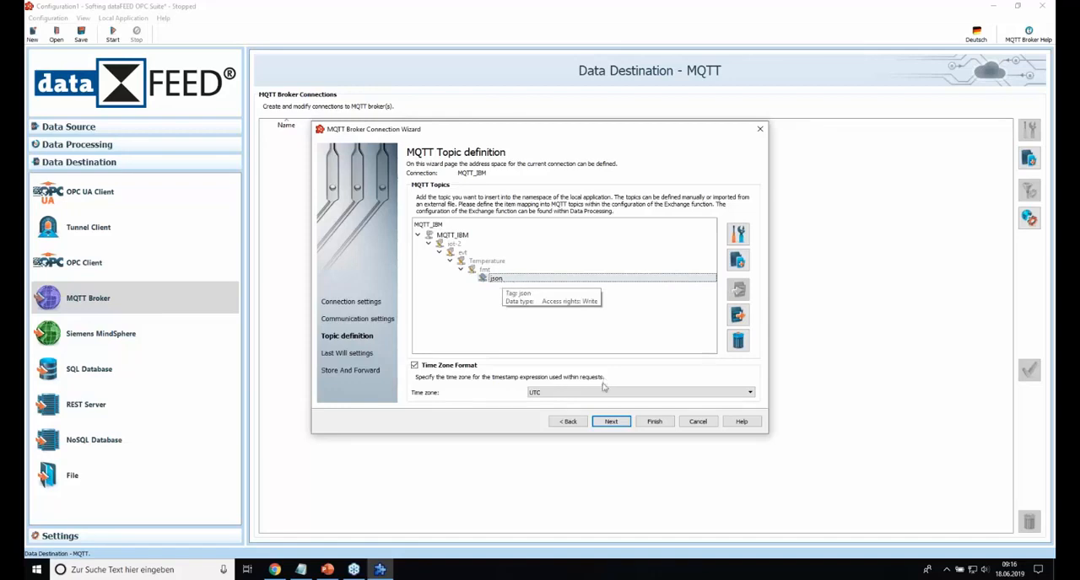
Step: Complete the MQTT broker connection, leaving Last Will and Testament and Store And Forward disabled
click(611, 423)
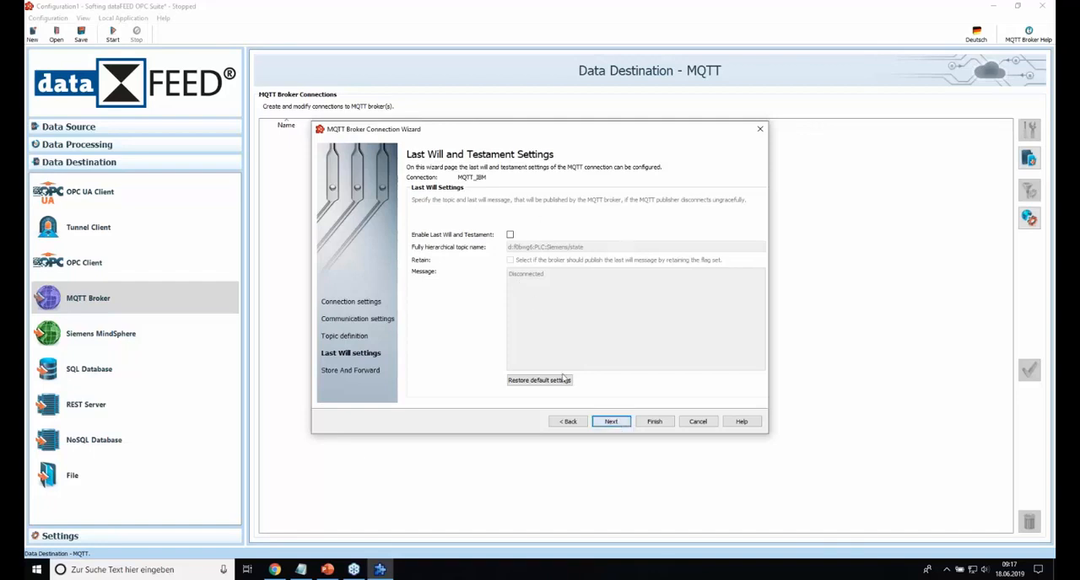
click(611, 422)
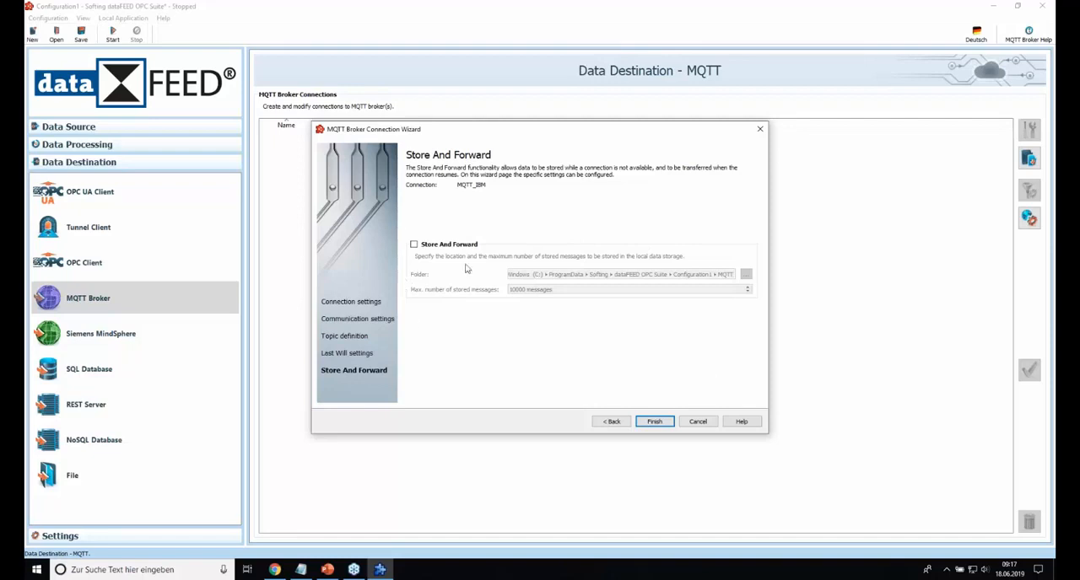
click(655, 422)
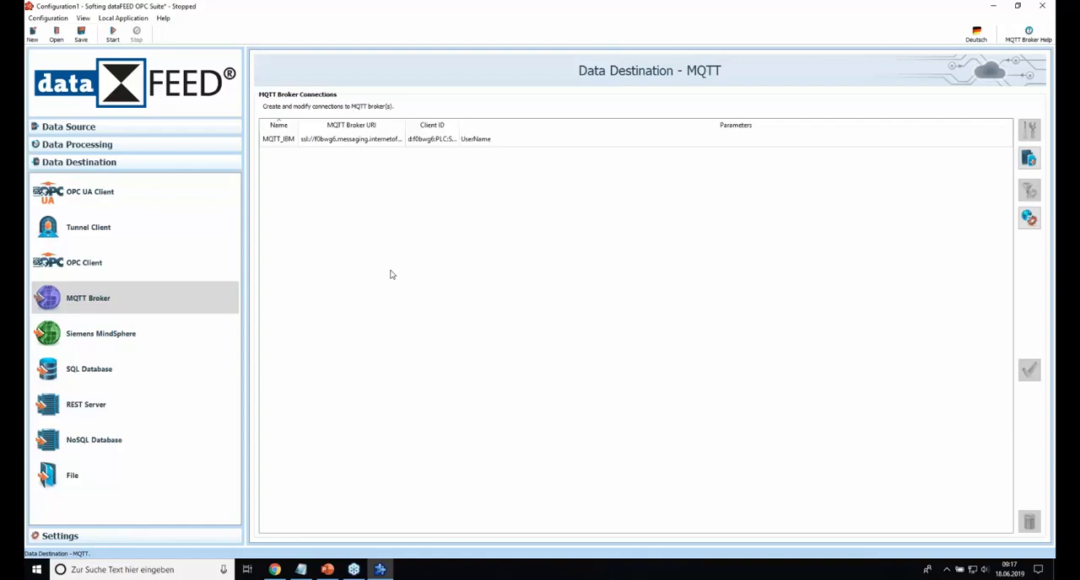
Step: Open the Exchange settings under Data Processing and activate Exchange for the local application
click(78, 145)
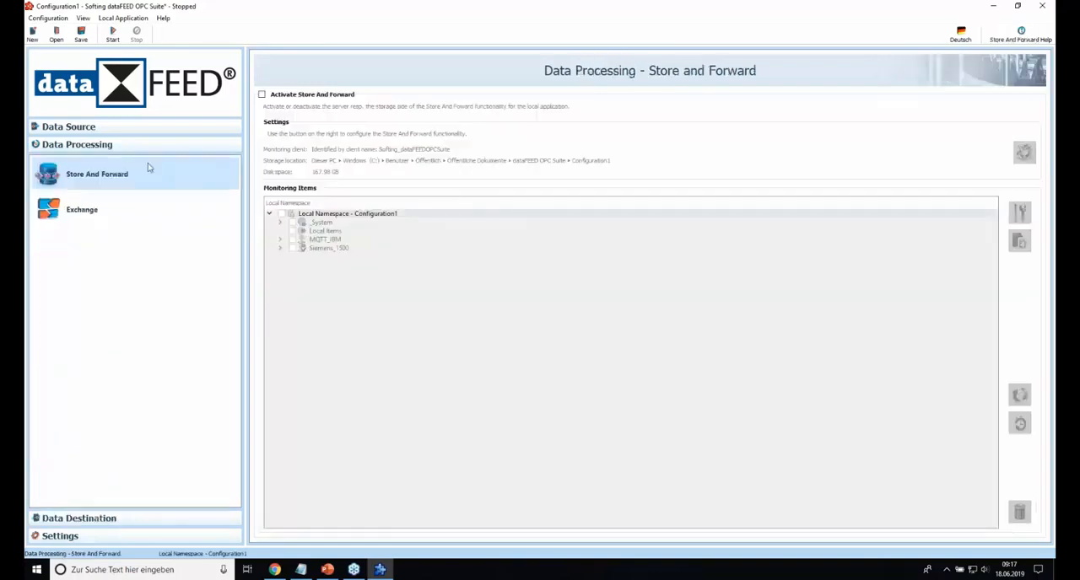
click(73, 213)
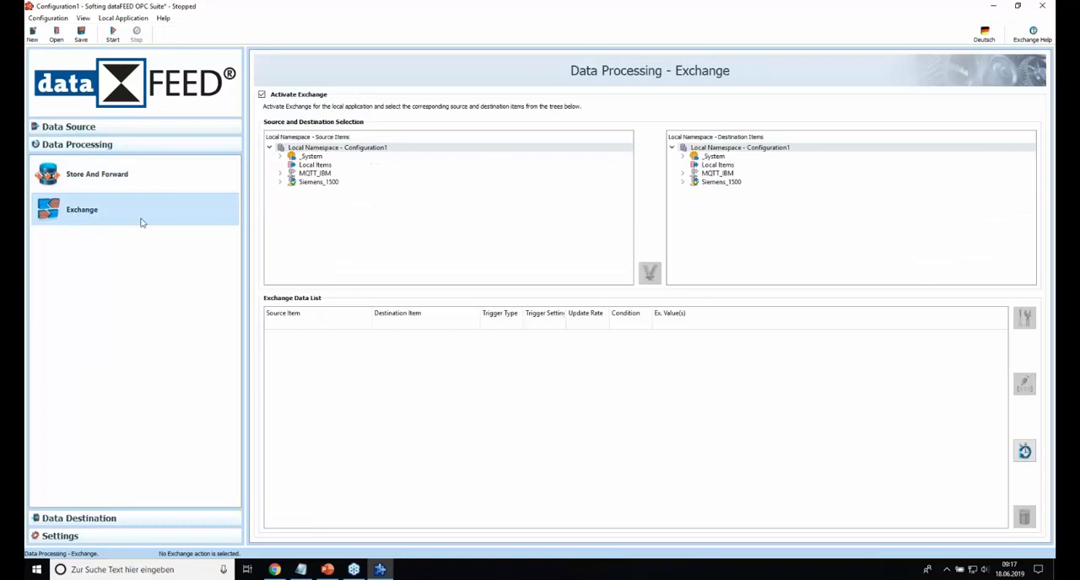
click(261, 95)
Step: Add an exchange from Siemens_1500 DB_5 Room_Temperature to the json tag under MQTT_IBM iot-2/evt/Temperature/fmt
click(281, 183)
click(291, 199)
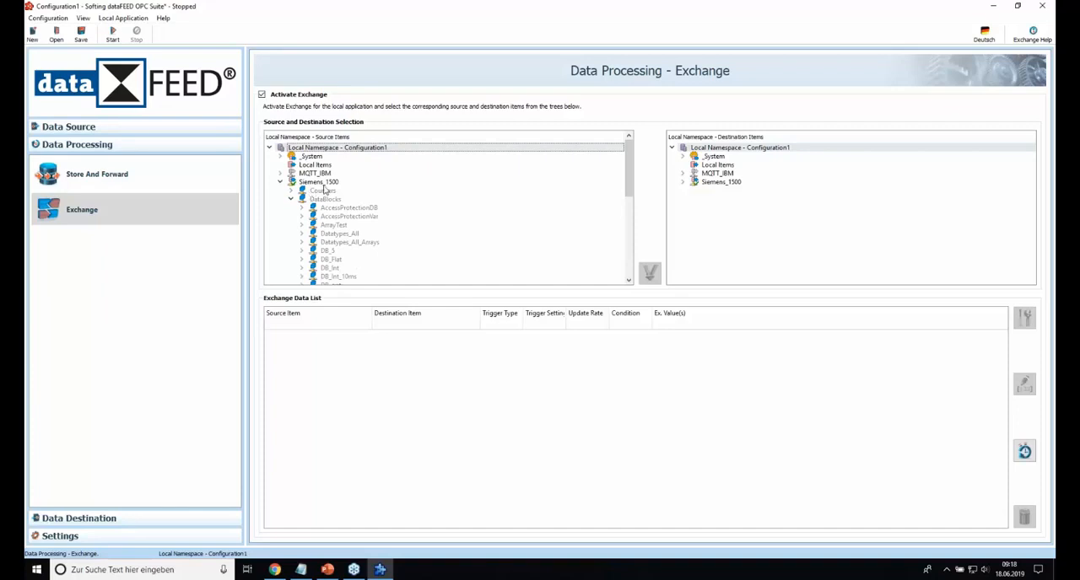
click(301, 251)
click(346, 260)
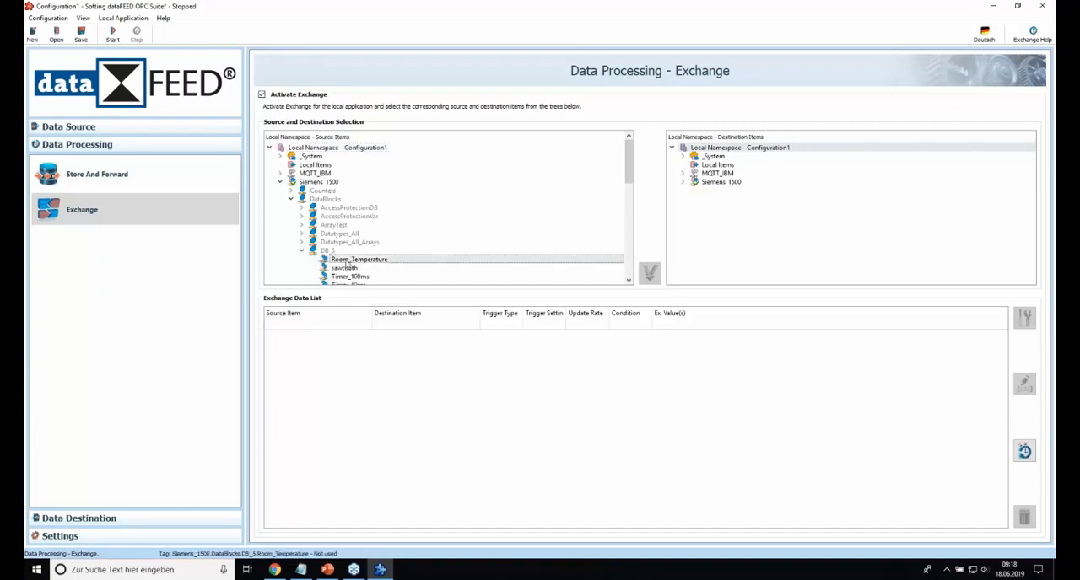
click(683, 173)
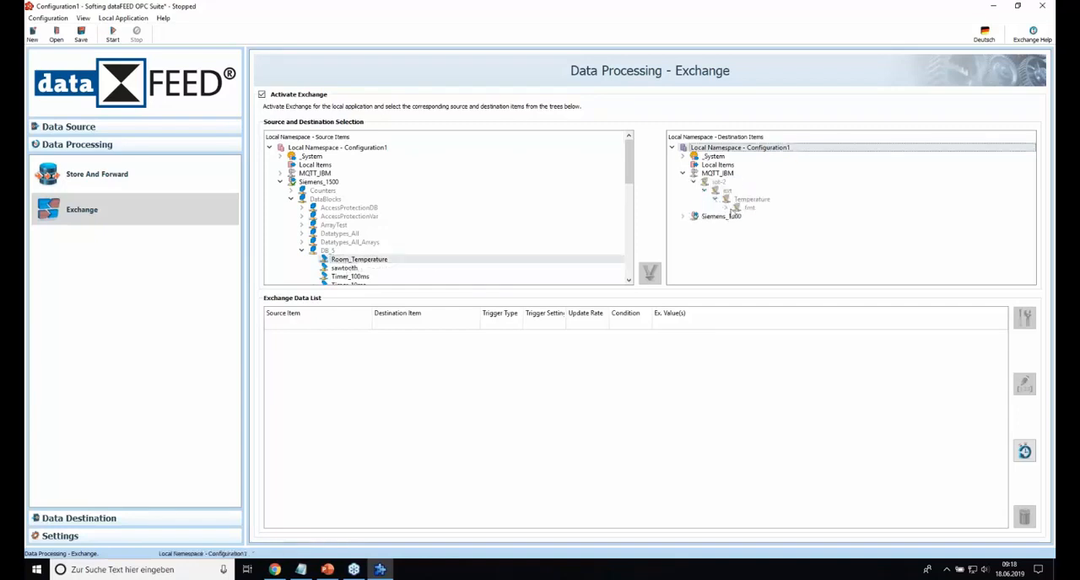
click(760, 217)
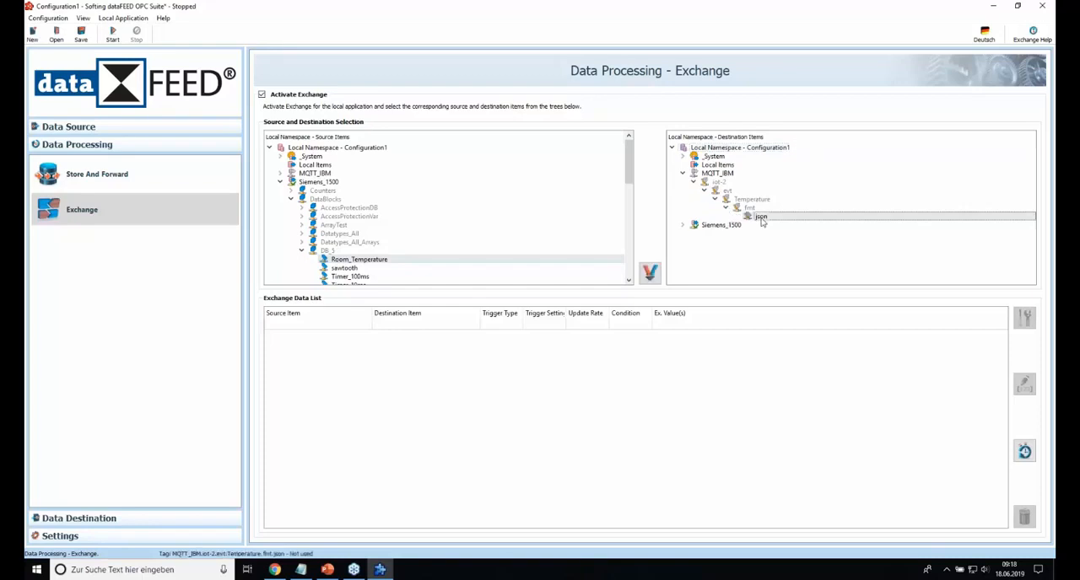
click(652, 275)
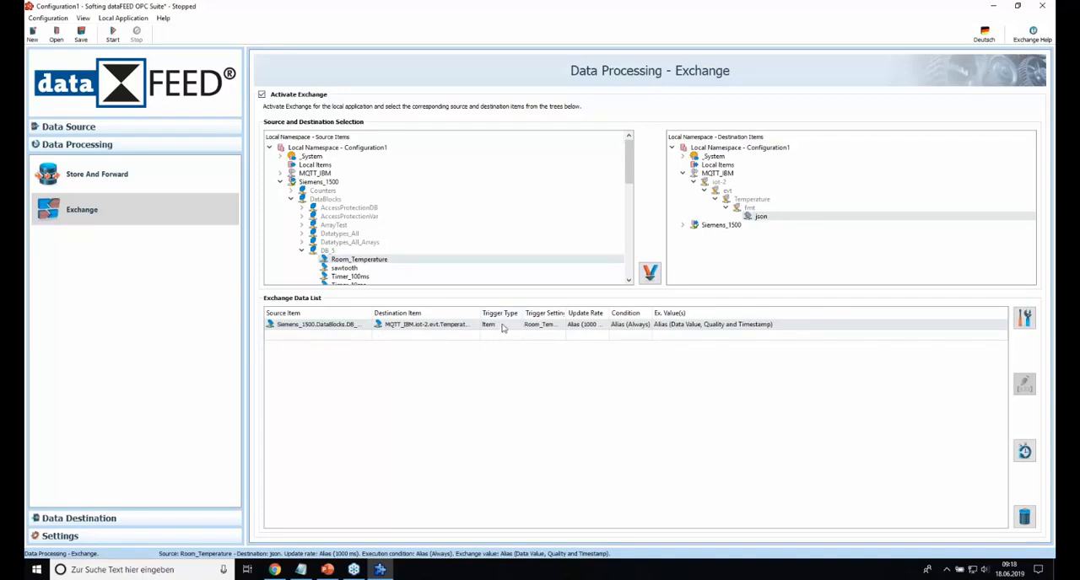
Step: Trigger the exchange with a new interval timer named Timer_2s that runs every 2000 ms
click(513, 329)
click(517, 326)
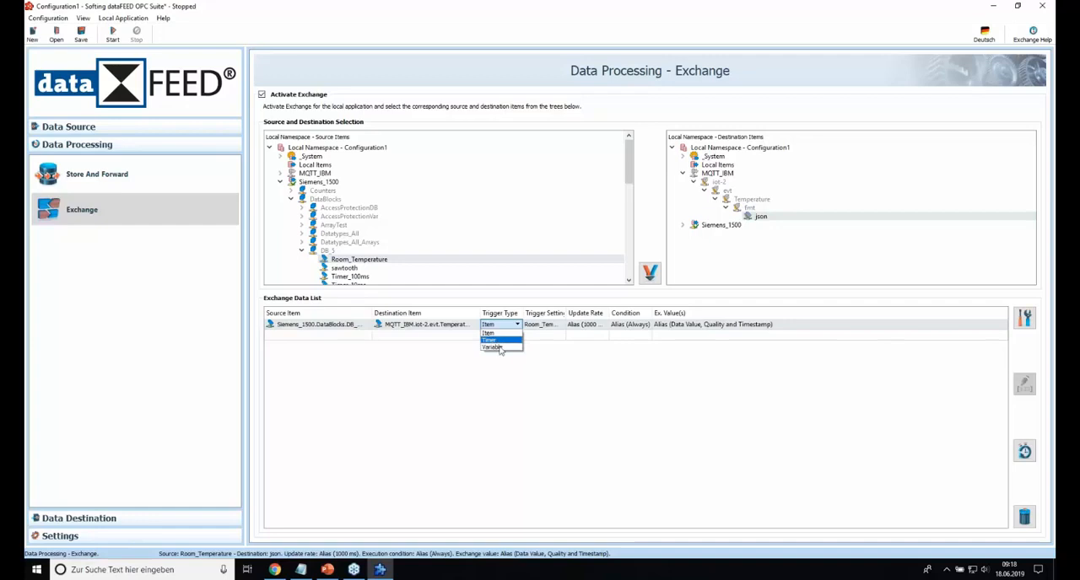
click(498, 340)
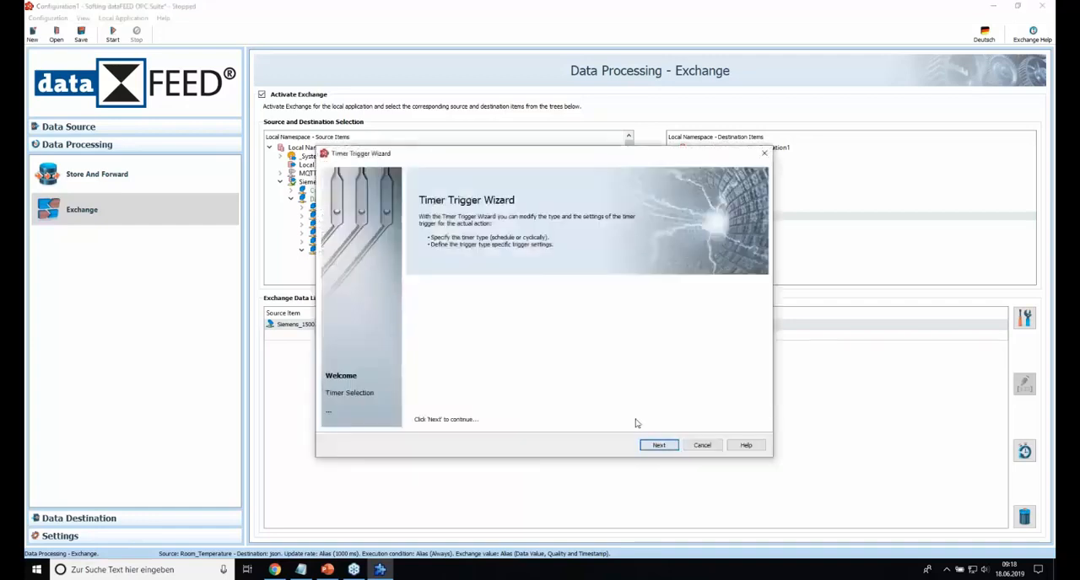
click(659, 445)
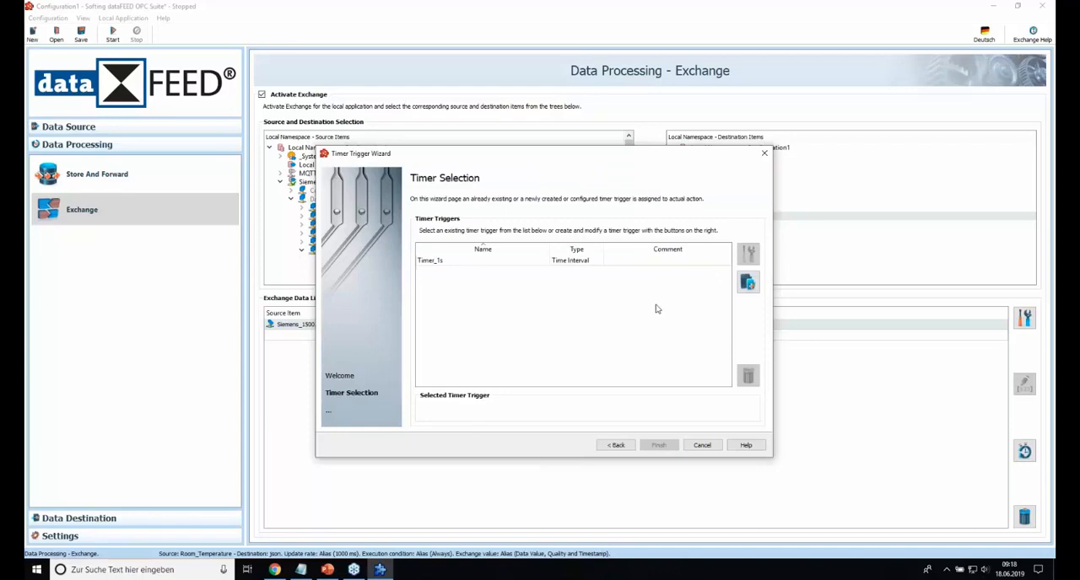
click(748, 282)
key(BackSpace)
key(BackSpace)
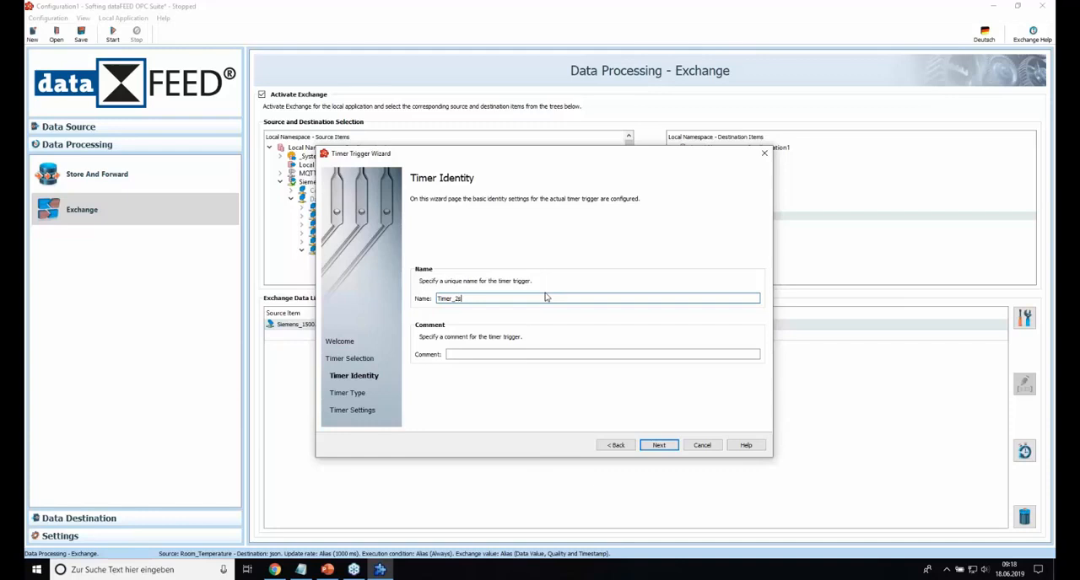
click(659, 445)
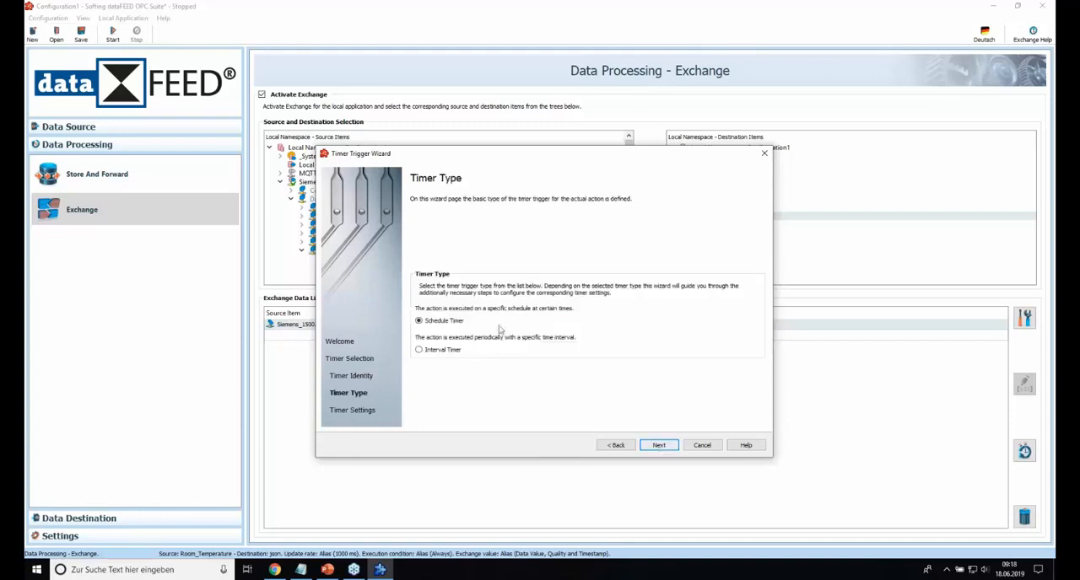
click(658, 445)
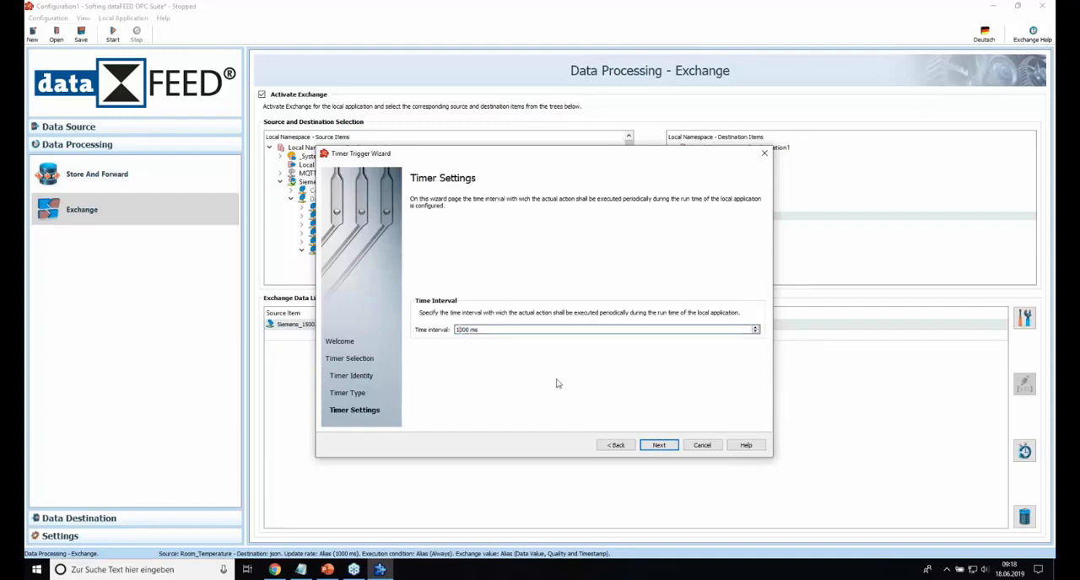
click(659, 446)
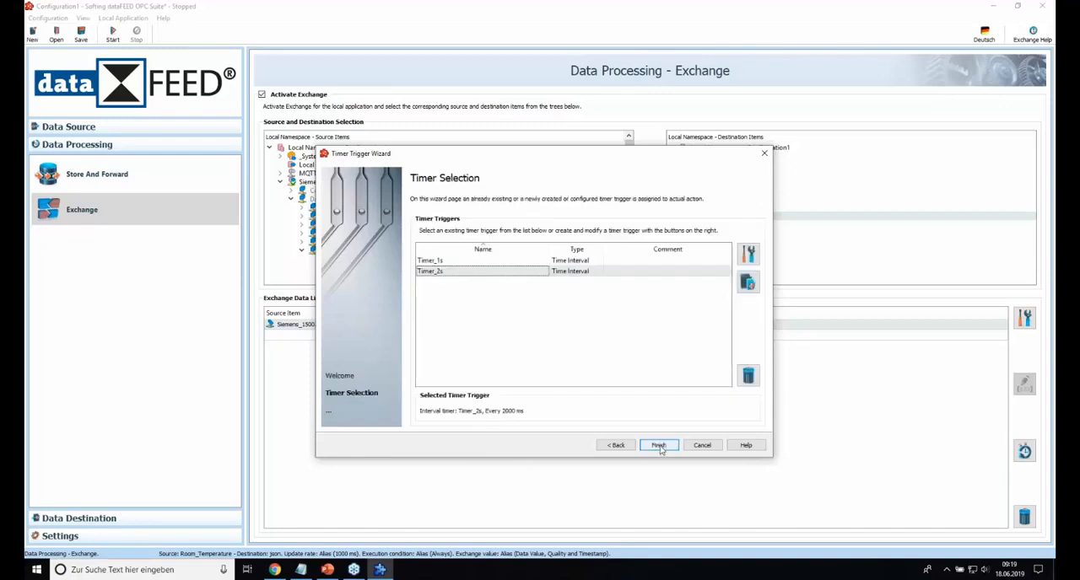
click(658, 445)
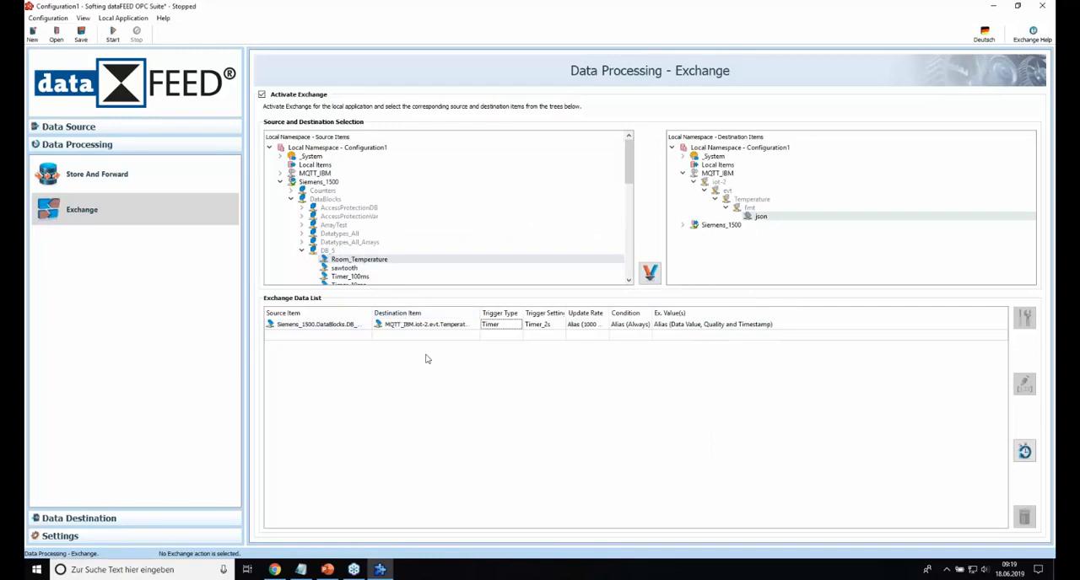
Step: Start the local application with the current configuration
click(113, 35)
click(604, 297)
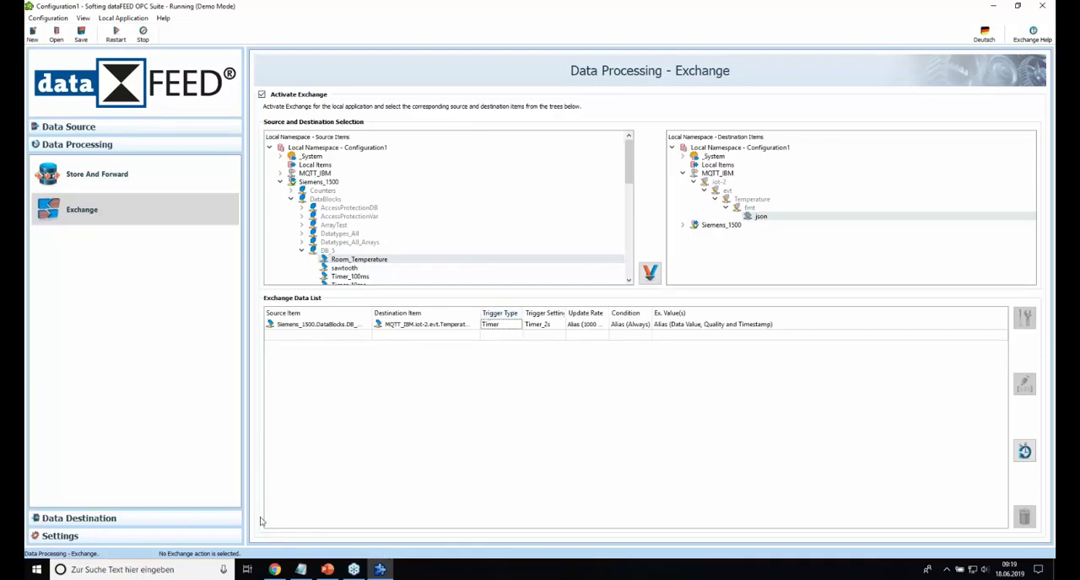
Step: Switch to IBM Watson IoT Platform in the browser and open the recent events of the Siemens device
click(274, 571)
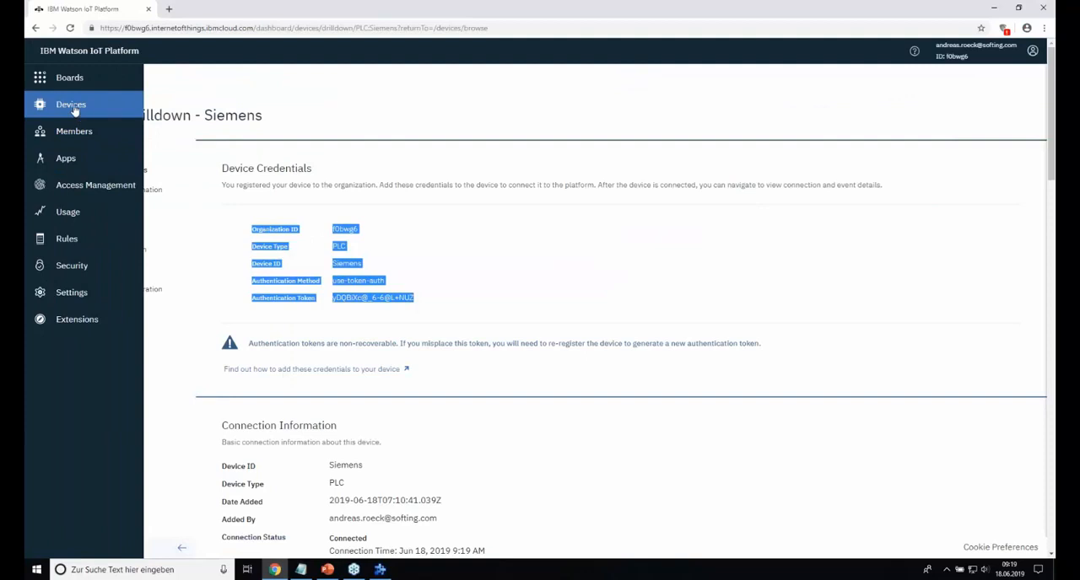
click(76, 107)
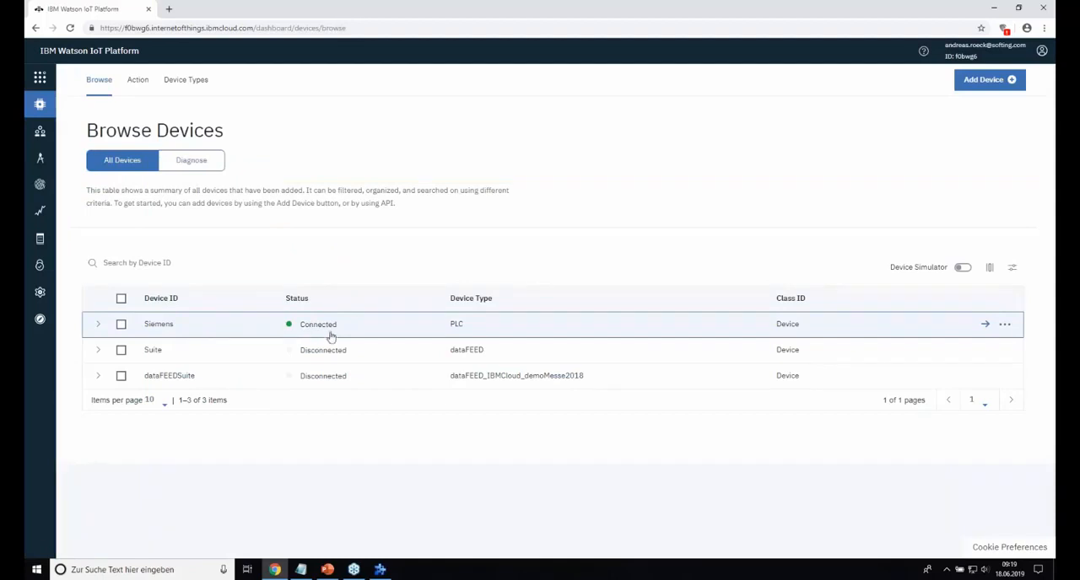
click(99, 323)
scroll(325, 307, down, 1)
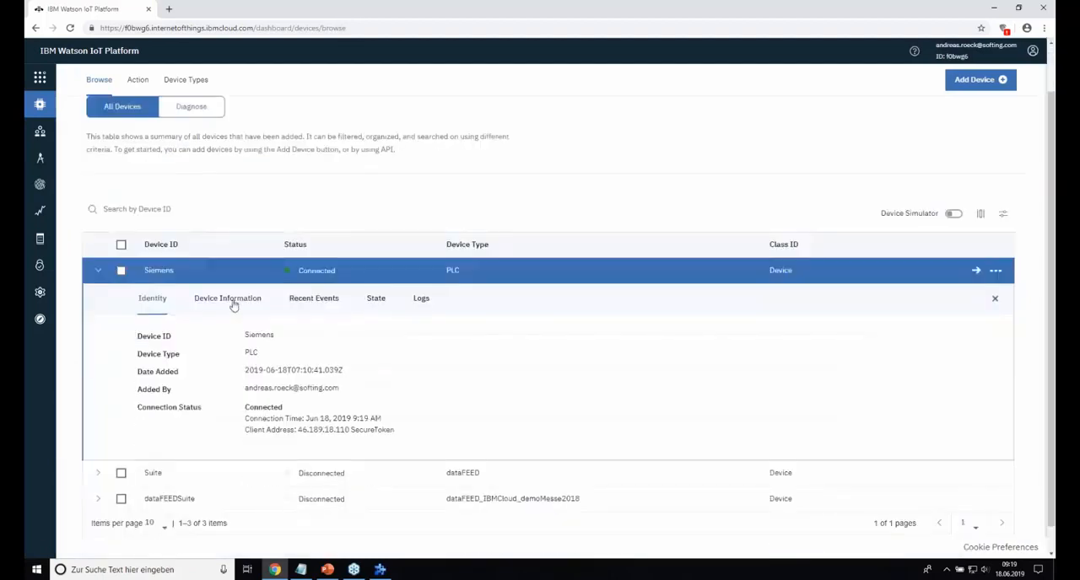
click(319, 303)
right_click(318, 304)
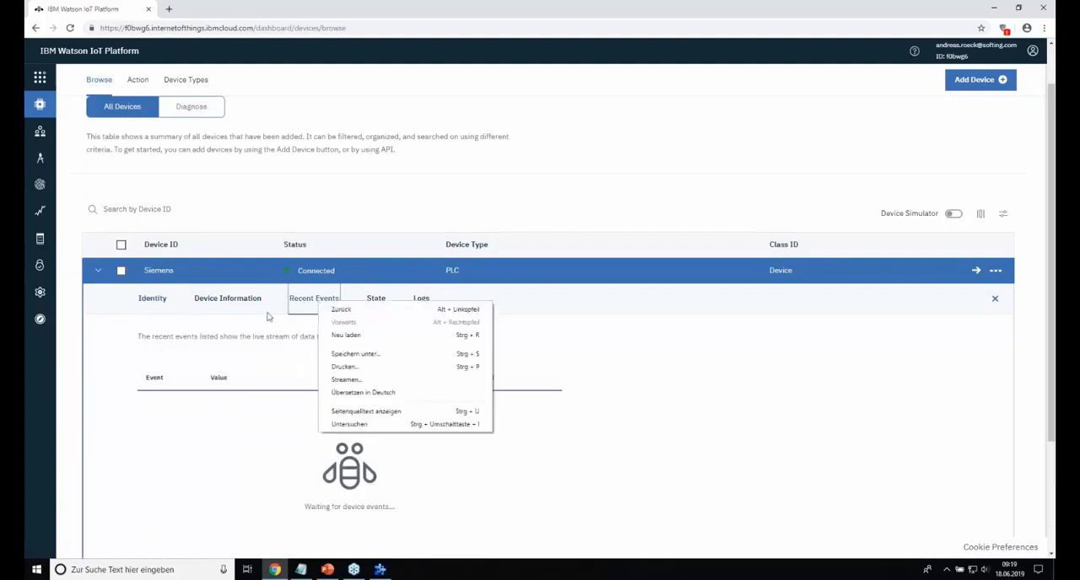
click(268, 317)
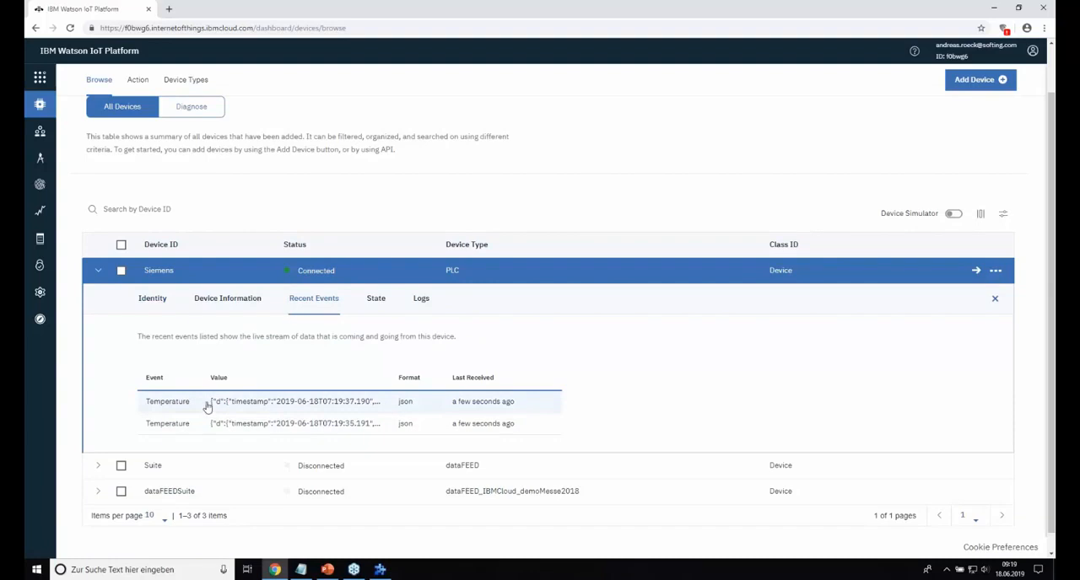
Step: Inspect the payloads of two incoming Temperature events and close them again
click(301, 402)
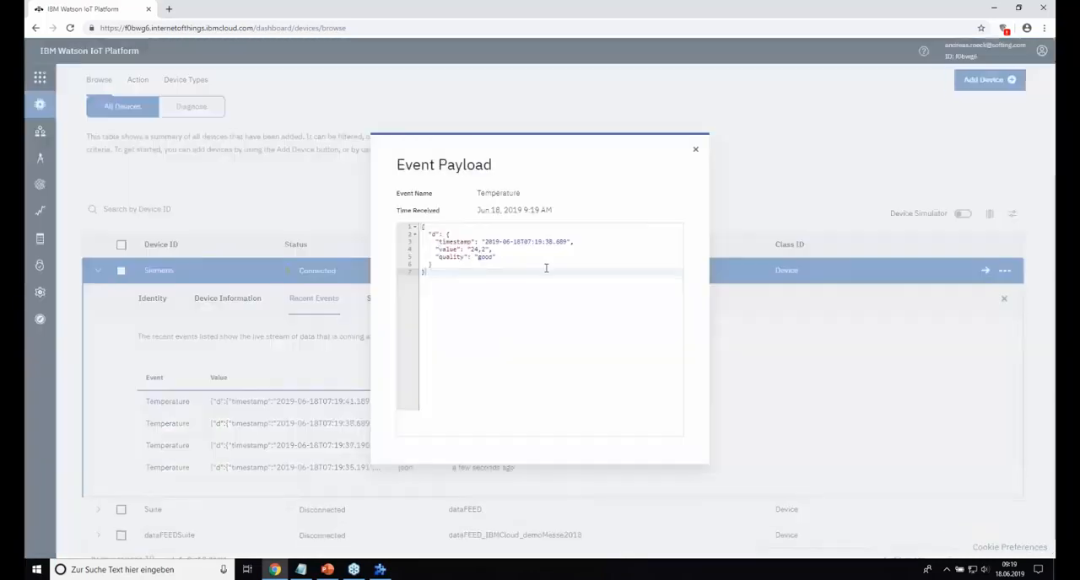
click(694, 153)
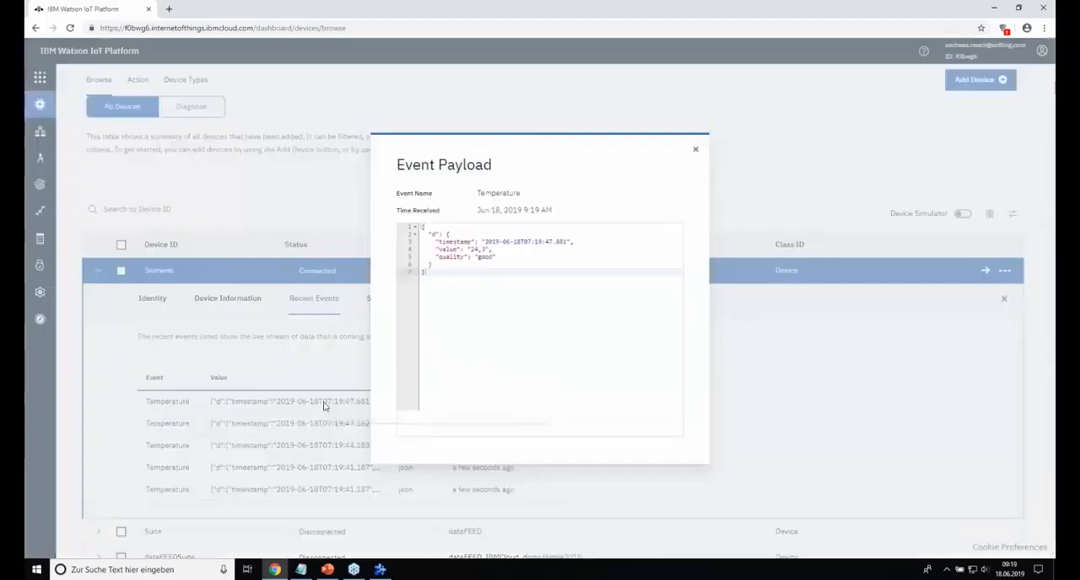
click(327, 403)
click(697, 151)
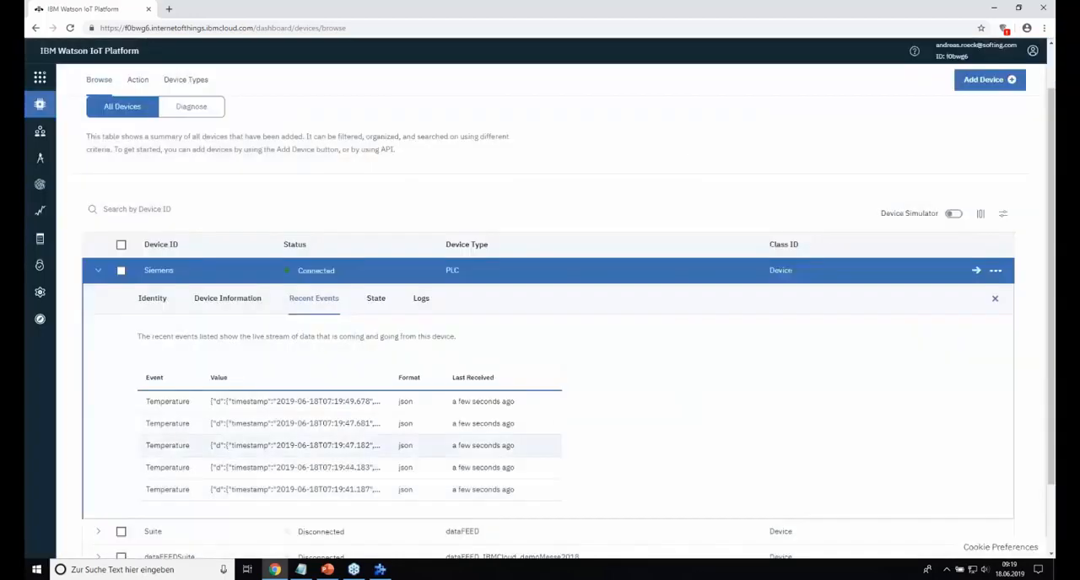
Step: Review the Siemens device's state, identity and device information
click(378, 304)
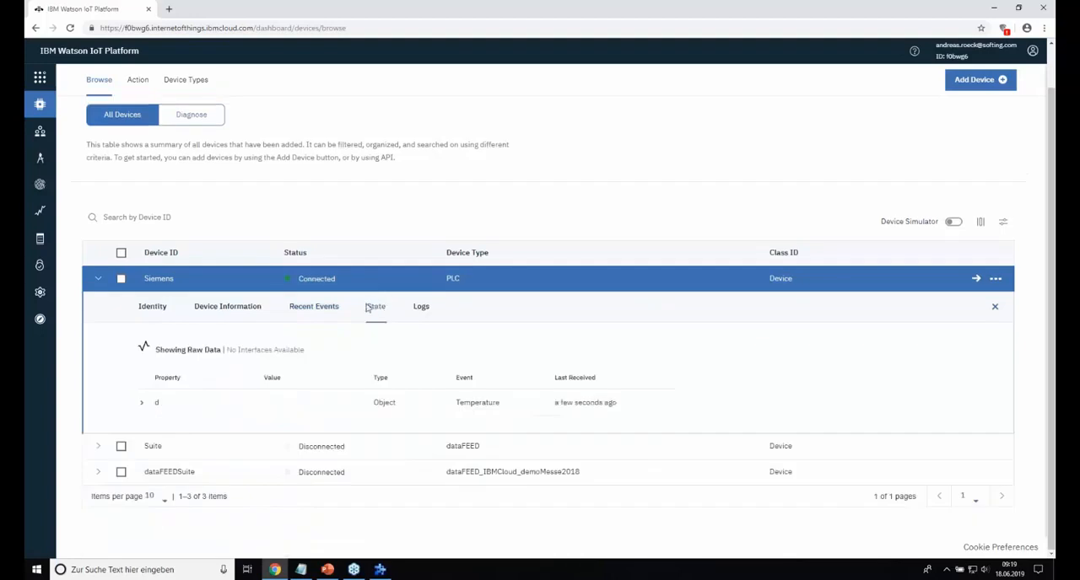
click(242, 308)
click(157, 305)
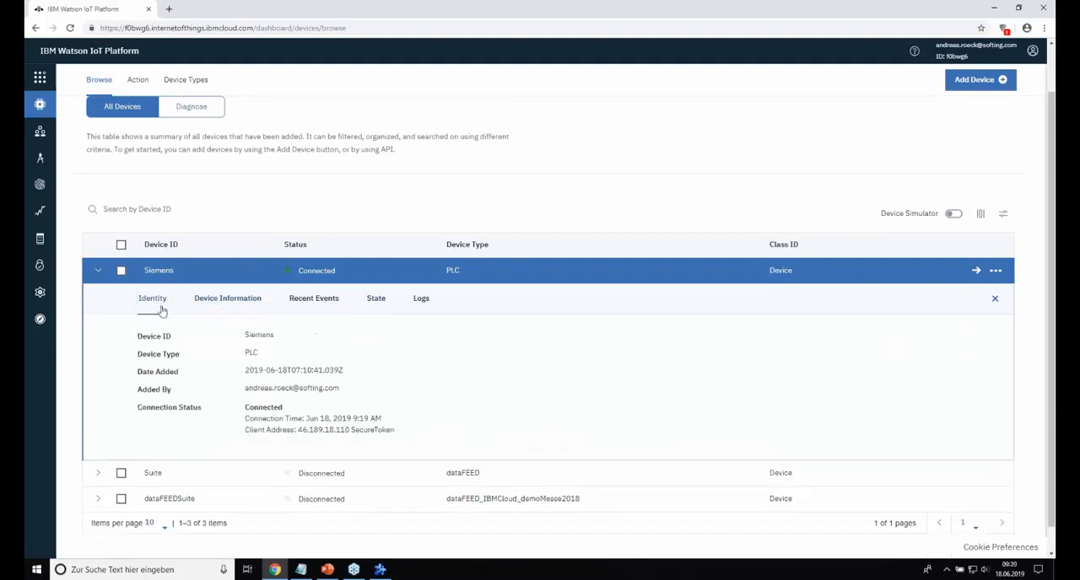
click(226, 304)
Step: Return to the device's recent events and compare the payloads of a newer and the oldest listed Temperature event
click(312, 302)
click(291, 409)
click(693, 152)
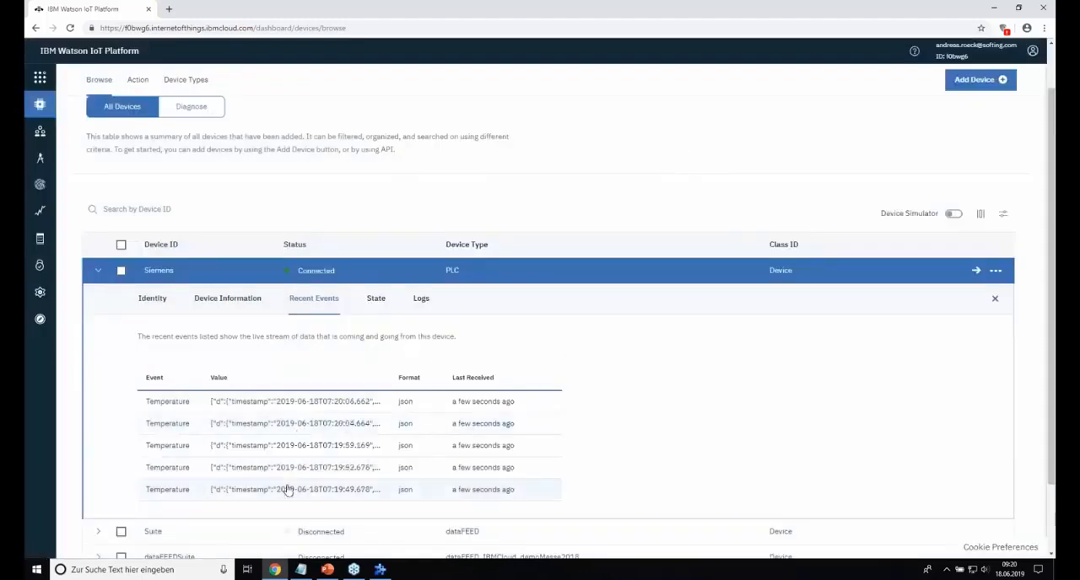
click(288, 490)
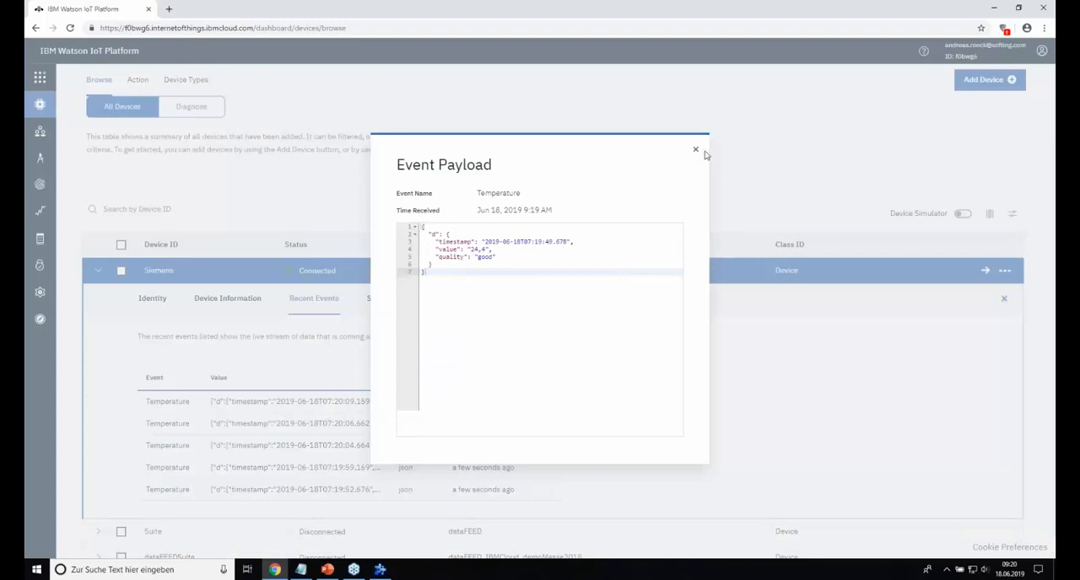
click(696, 152)
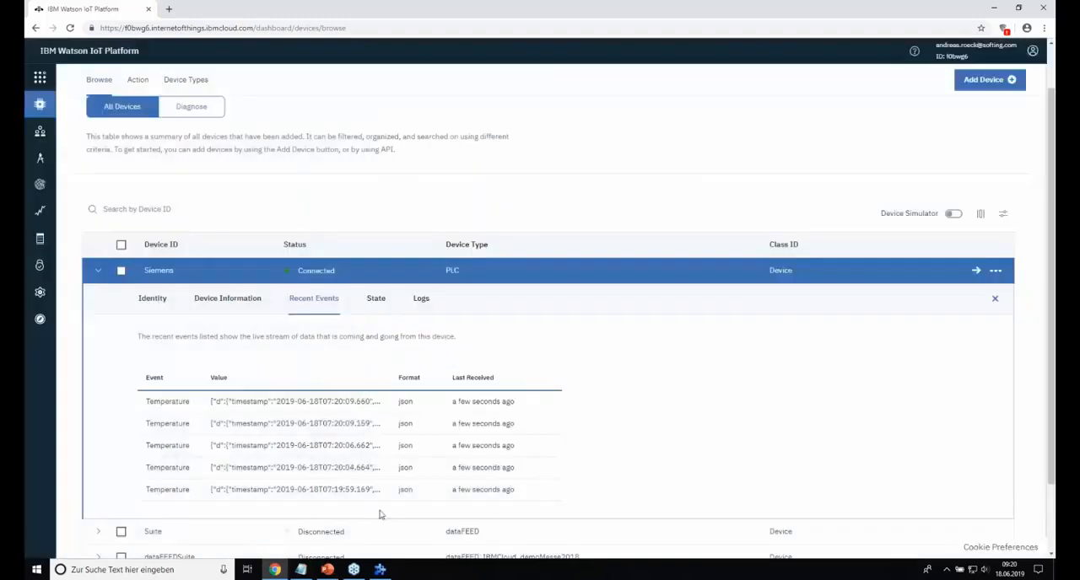